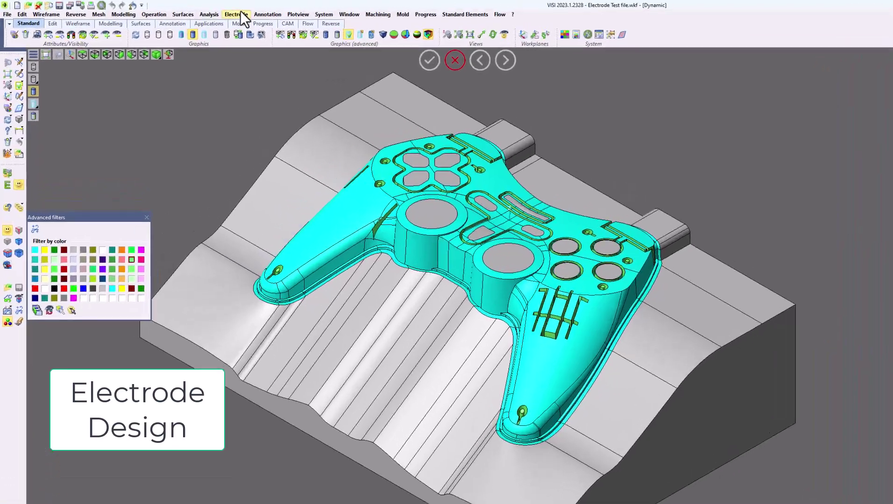
- Start a new electrode on the controller's narrow slot face and confirm its direction arrow
{"action": "left_click", "coordinate": [187, 11]}
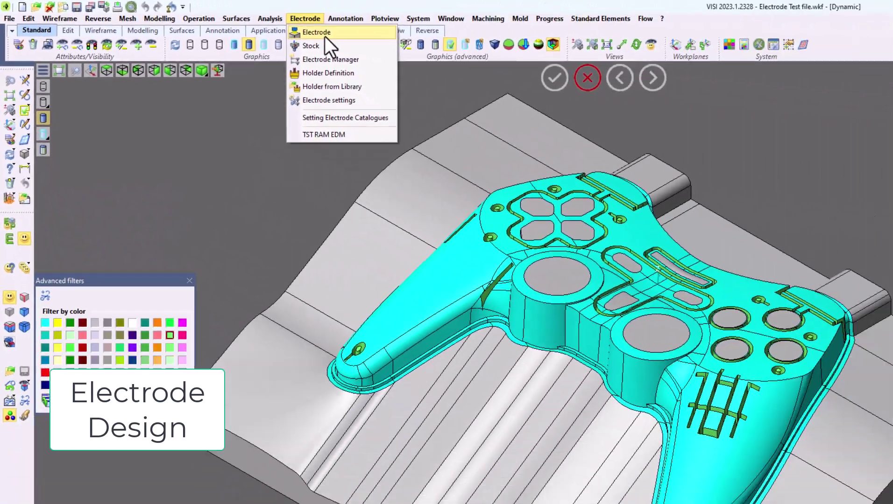
{"action": "left_click", "coordinate": [486, 52]}
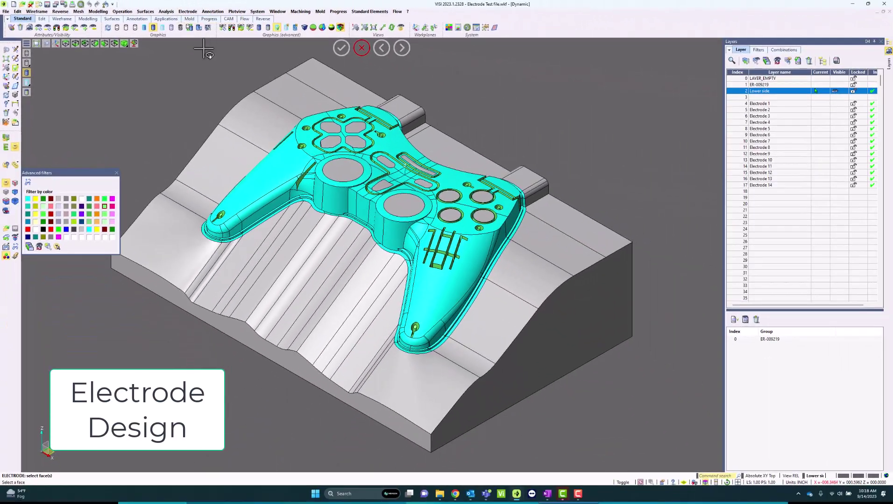
{"action": "scroll", "coordinate": [290, 138], "scroll_direction": "up", "scroll_amount": 5}
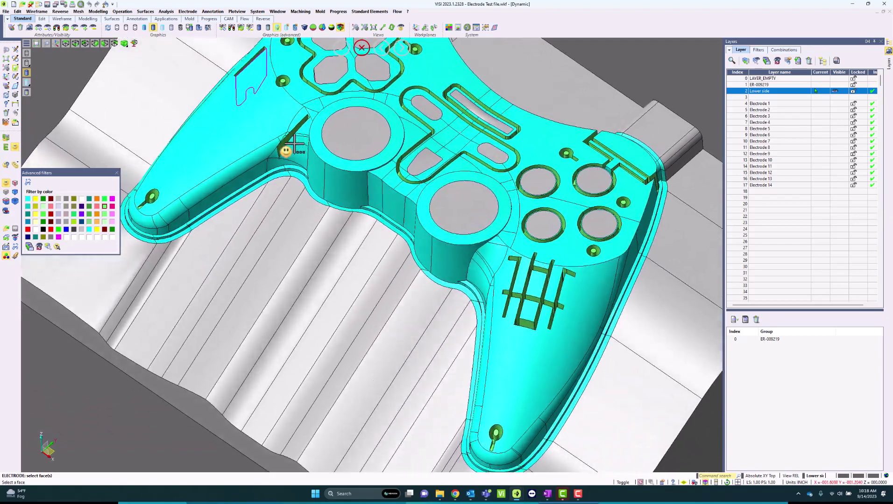
{"action": "scroll", "coordinate": [293, 146], "scroll_direction": "up", "scroll_amount": 5}
{"action": "scroll", "coordinate": [292, 146], "scroll_direction": "down", "scroll_amount": 1}
{"action": "middle_click_drag", "start_coordinate": [289, 146], "coordinate": [309, 122]}
{"action": "left_click_drag", "start_coordinate": [266, 63], "coordinate": [367, 137]}
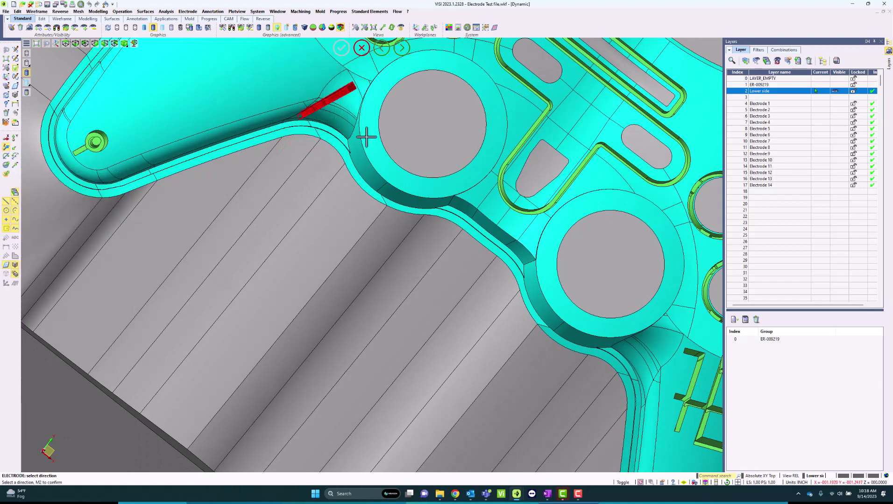
{"action": "scroll", "coordinate": [313, 197], "scroll_direction": "down", "scroll_amount": 6}
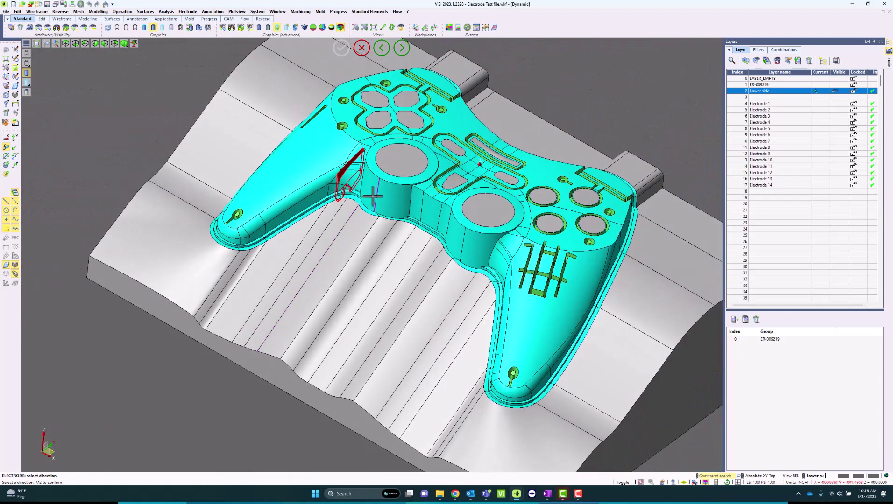
{"action": "middle_click", "coordinate": [373, 197]}
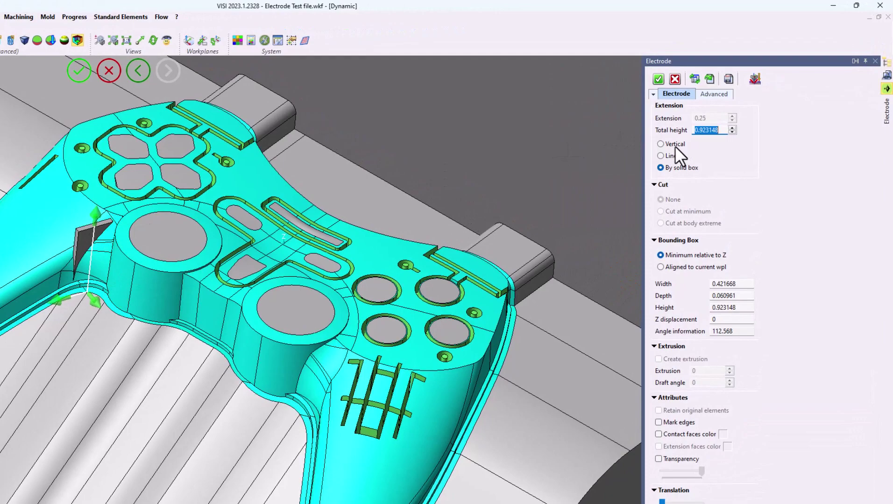
- Extend the electrode vertically, size it by solid box to 1.375 height, and slide it along the slot
{"action": "left_click", "coordinate": [675, 144]}
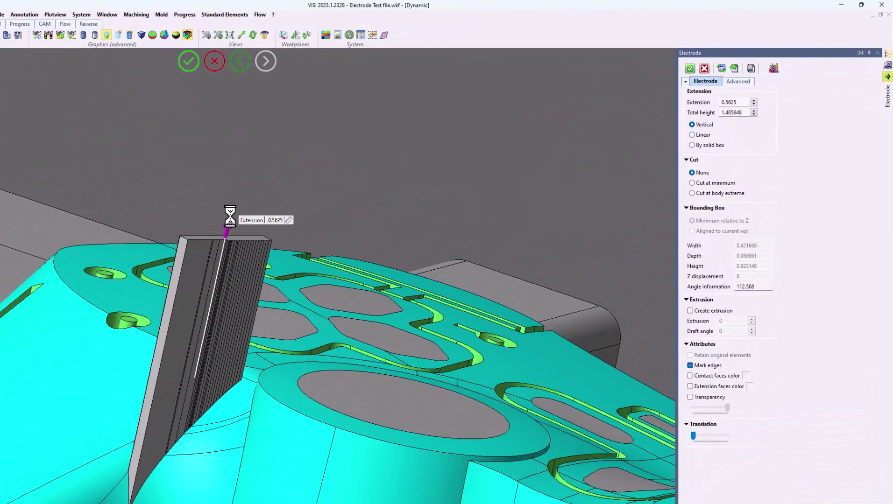
{"action": "left_click_drag", "start_coordinate": [230, 216], "coordinate": [286, 195]}
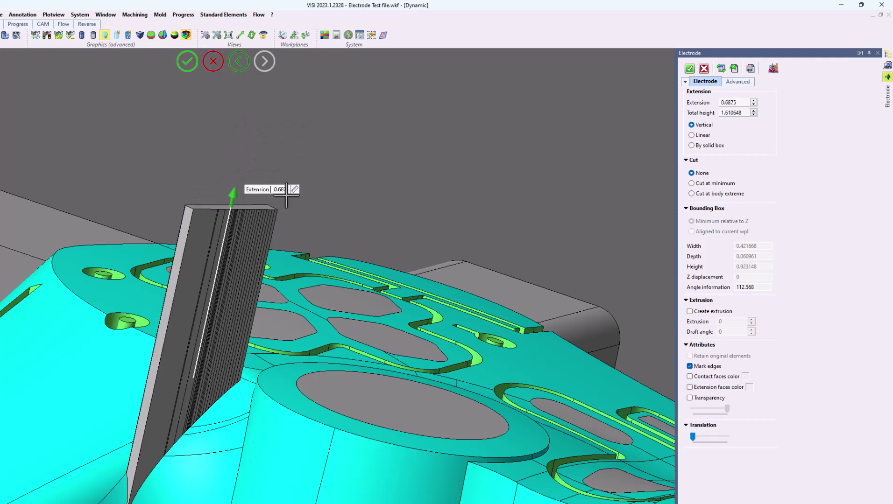
{"action": "left_click", "coordinate": [704, 146]}
{"action": "left_click_drag", "start_coordinate": [193, 366], "coordinate": [223, 237]}
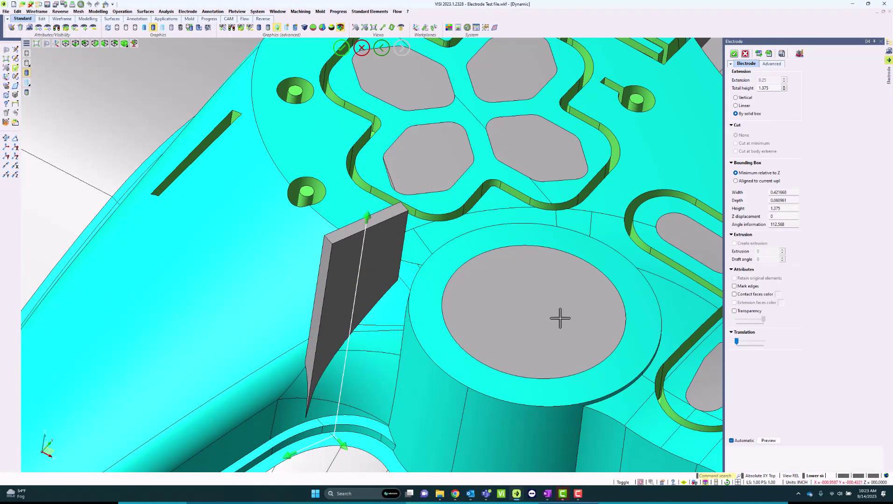
{"action": "scroll", "coordinate": [559, 318], "scroll_direction": "down", "scroll_amount": 5}
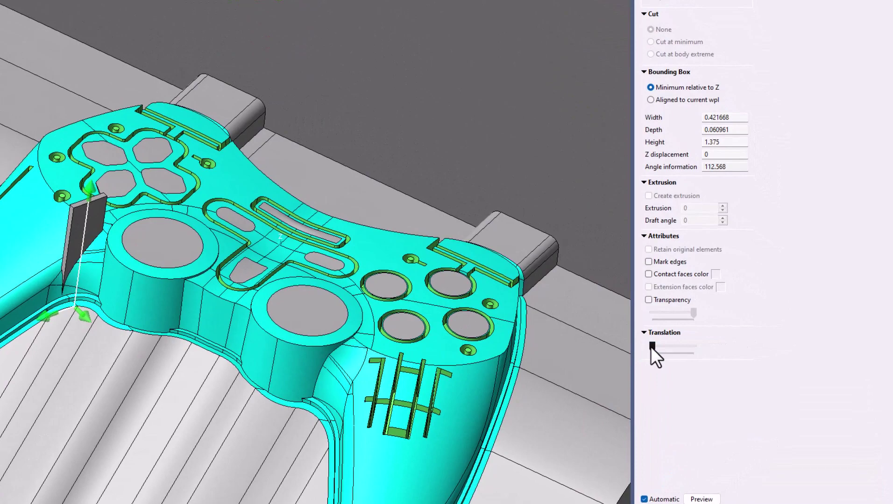
{"action": "left_click_drag", "start_coordinate": [652, 346], "coordinate": [672, 344]}
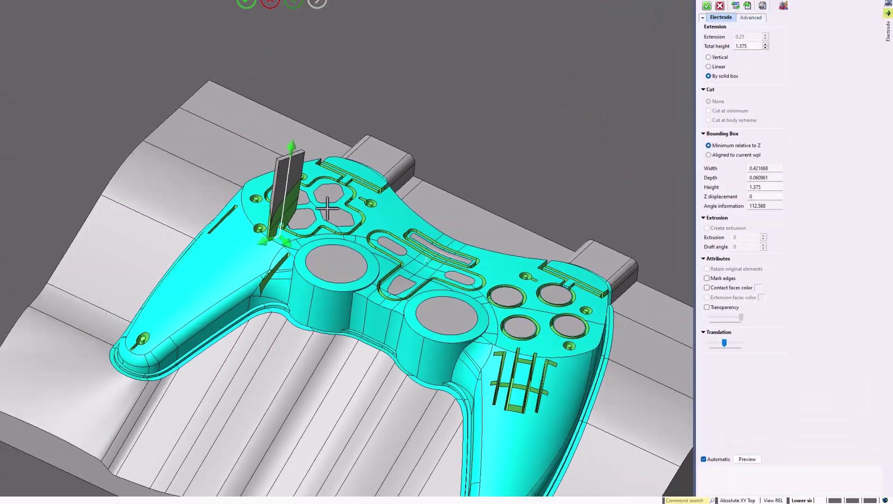
{"action": "scroll", "coordinate": [289, 169], "scroll_direction": "up", "scroll_amount": 5}
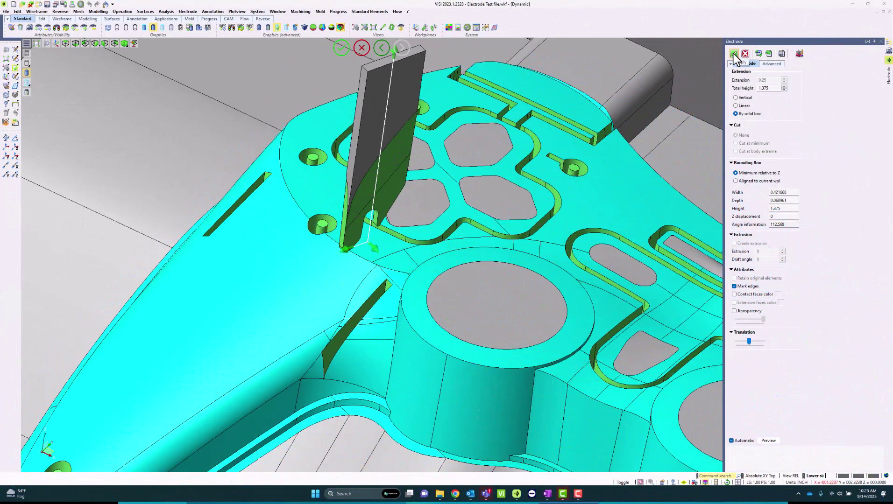
- Accept the electrode and start a stock block on it
{"action": "left_click", "coordinate": [734, 54]}
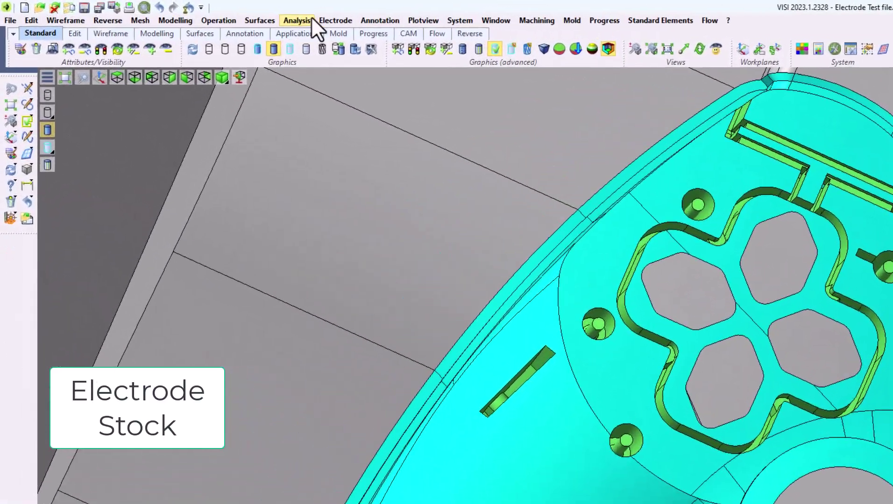
{"action": "left_click", "coordinate": [188, 11]}
{"action": "left_click", "coordinate": [369, 54]}
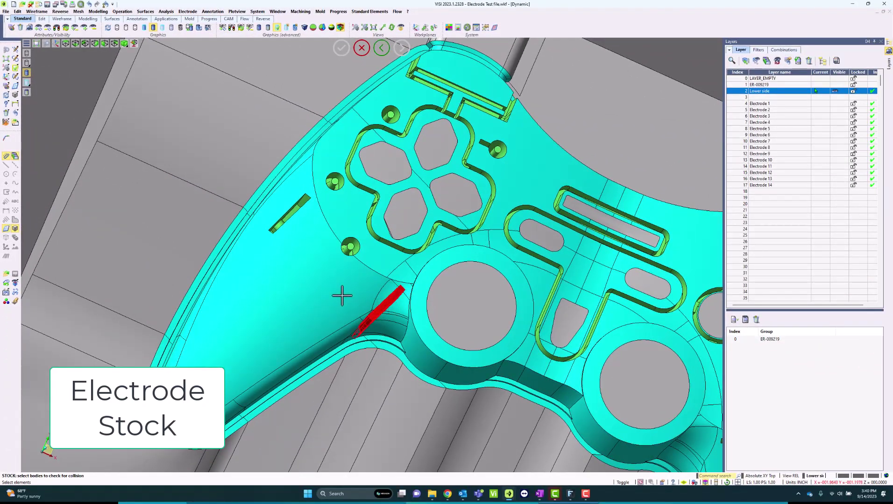
{"action": "left_click", "coordinate": [342, 295]}
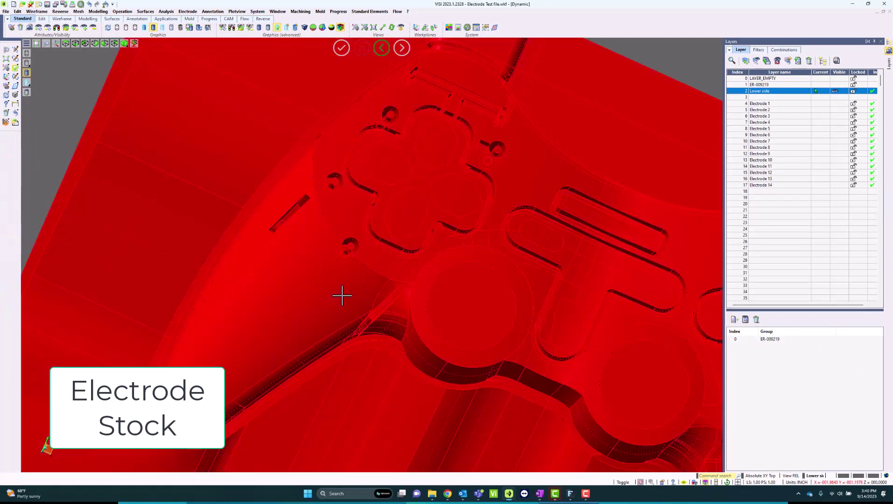
{"action": "scroll", "coordinate": [360, 295], "scroll_direction": "down", "scroll_amount": 3}
{"action": "middle_click_drag", "start_coordinate": [365, 299], "coordinate": [305, 313]}
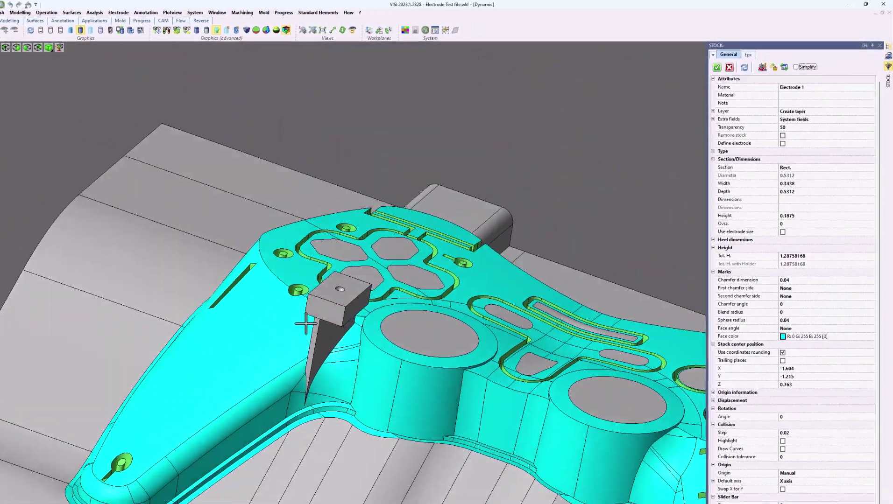
- Set the stock to width 1, depth 1 and total height 2
{"action": "left_click", "coordinate": [778, 228]}
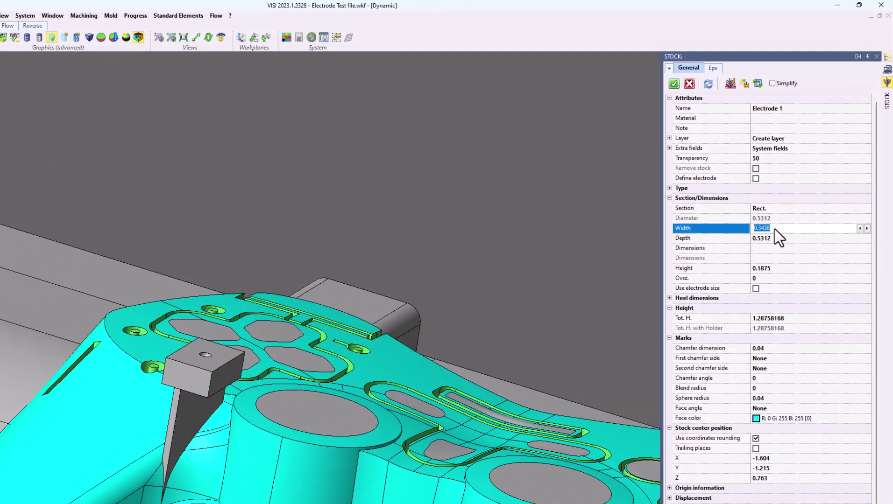
{"action": "key", "text": "Tab"}
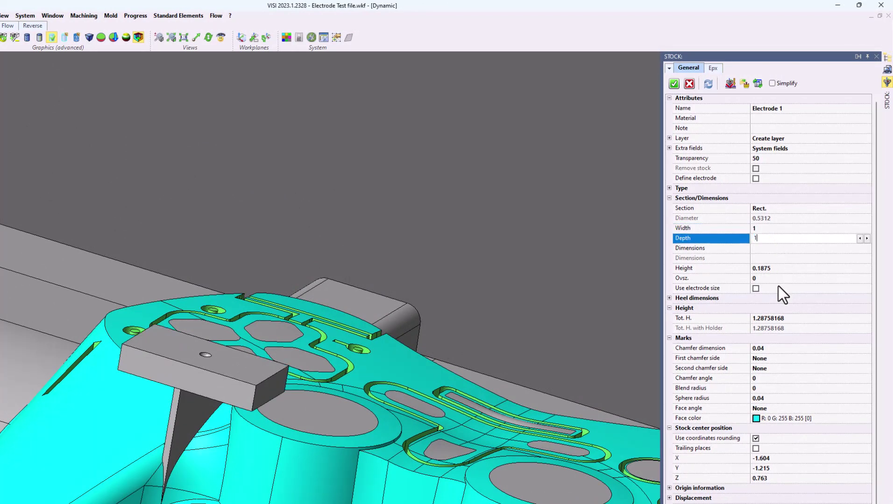
{"action": "left_click", "coordinate": [772, 317]}
{"action": "type", "text": "2"}
{"action": "key", "text": "Return"}
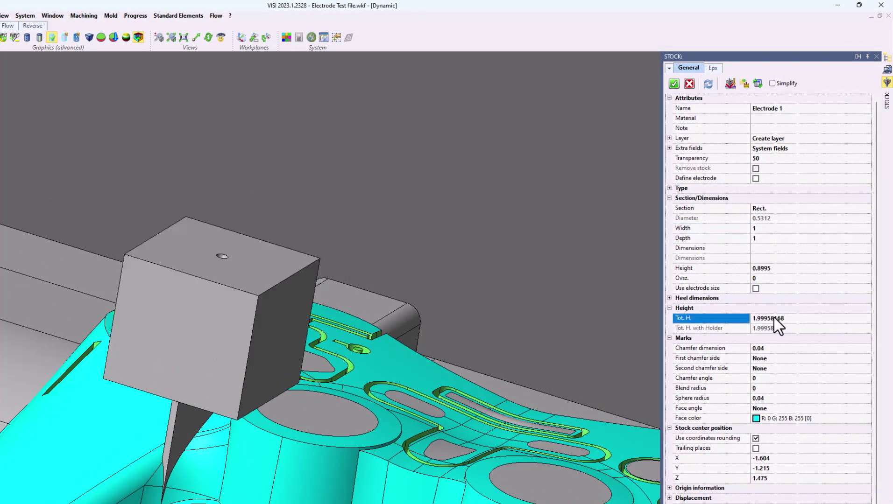
{"action": "scroll", "coordinate": [783, 360], "scroll_direction": "down", "scroll_amount": 1}
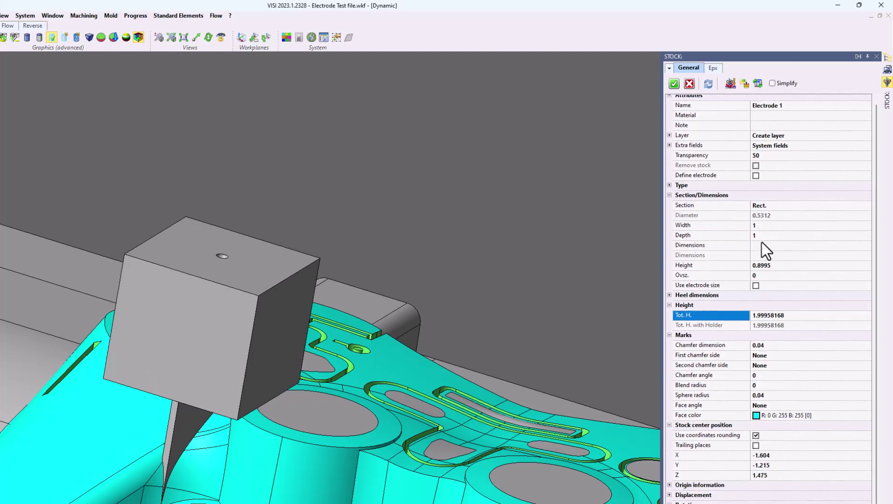
- Mount the EROWA holder ER-009219 from the library onto the electrode
{"action": "left_click", "coordinate": [746, 83]}
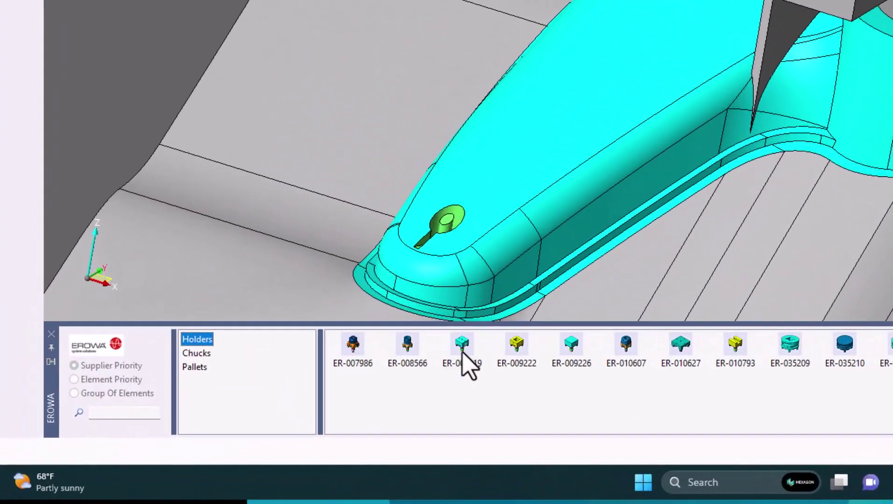
{"action": "left_click_drag", "start_coordinate": [220, 430], "coordinate": [232, 405]}
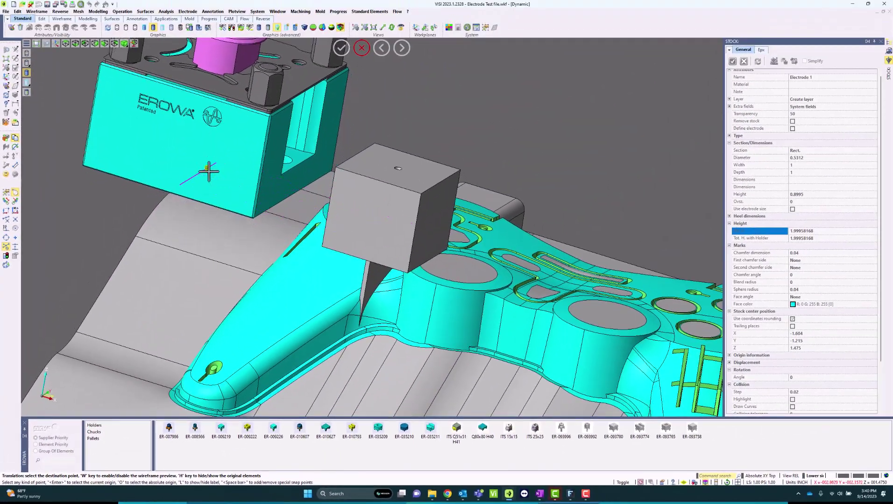
{"action": "key", "text": "w"}
{"action": "scroll", "coordinate": [382, 147], "scroll_direction": "up", "scroll_amount": 3}
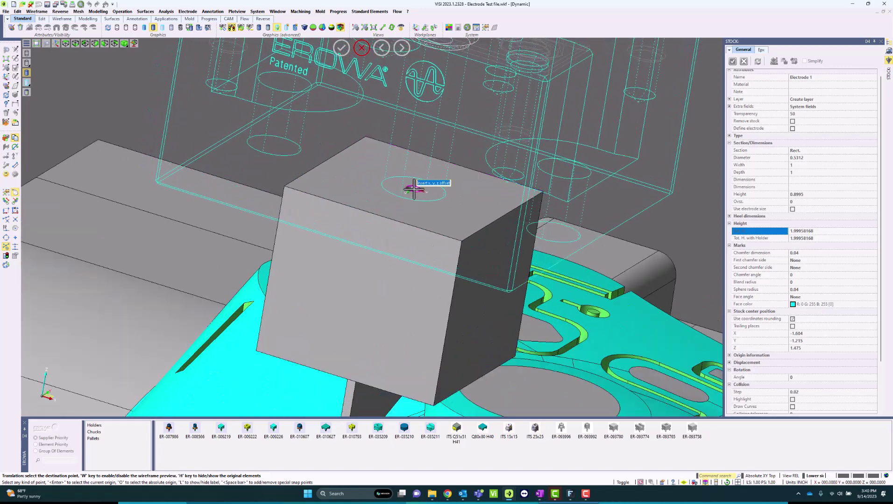
{"action": "scroll", "coordinate": [413, 190], "scroll_direction": "up", "scroll_amount": 4}
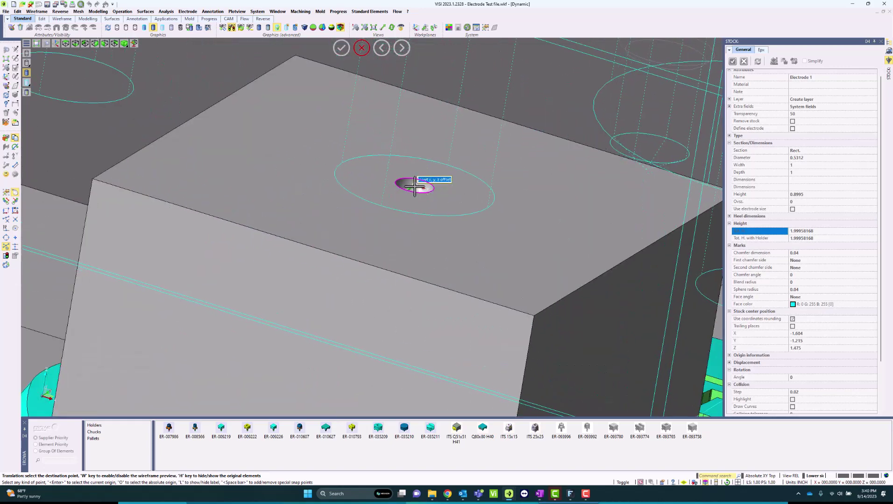
{"action": "left_click", "coordinate": [414, 185]}
{"action": "scroll", "coordinate": [378, 235], "scroll_direction": "down", "scroll_amount": 5}
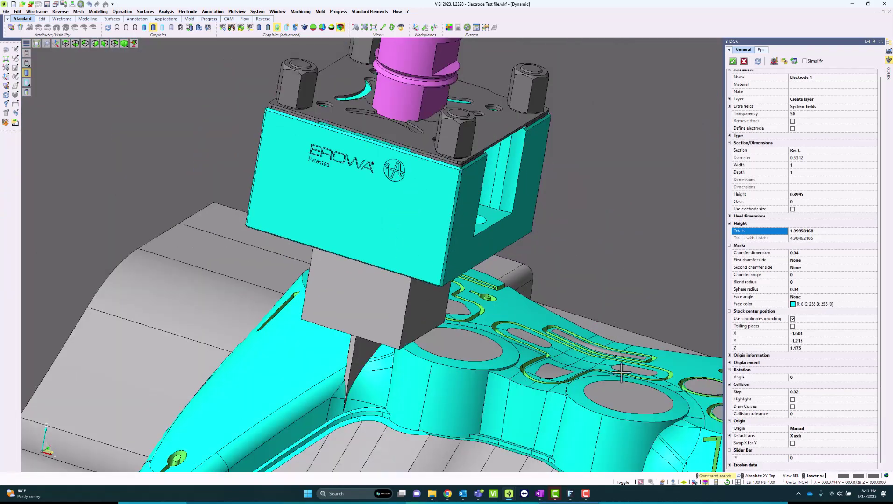
{"action": "scroll", "coordinate": [621, 371], "scroll_direction": "down", "scroll_amount": 3}
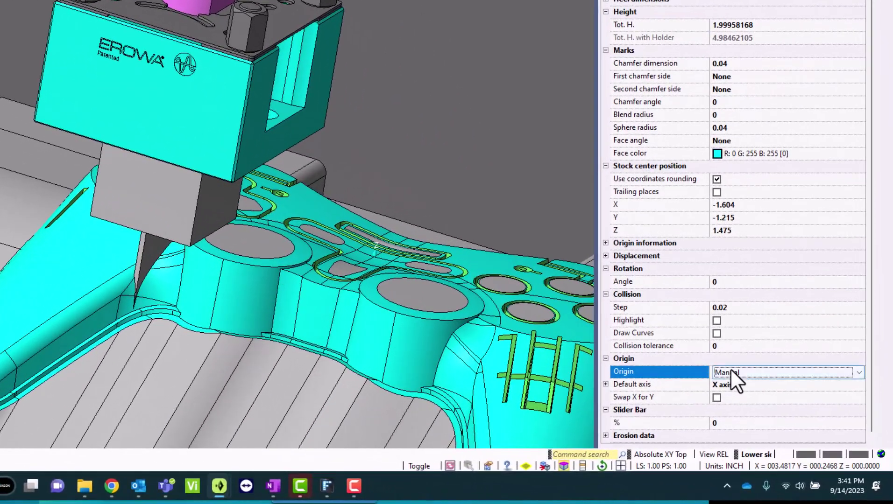
- Base the stock origin on the holder reference and create workplane 10
{"action": "left_click", "coordinate": [801, 428]}
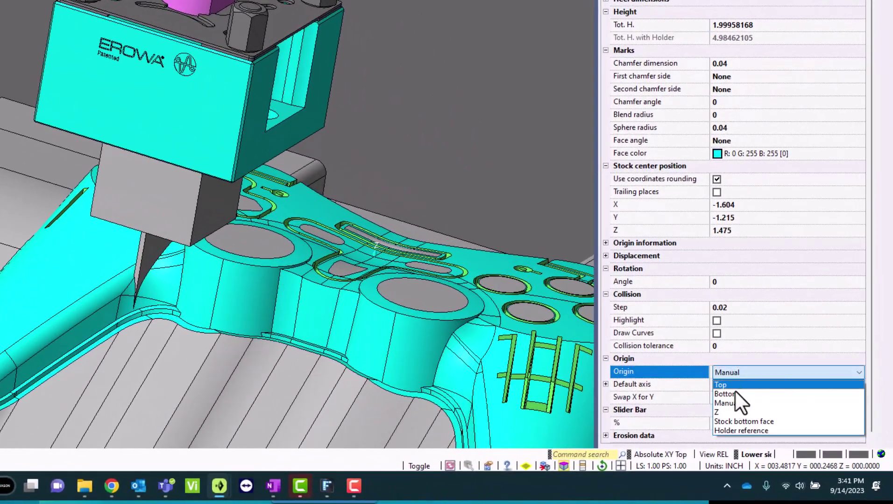
{"action": "left_click", "coordinate": [734, 431]}
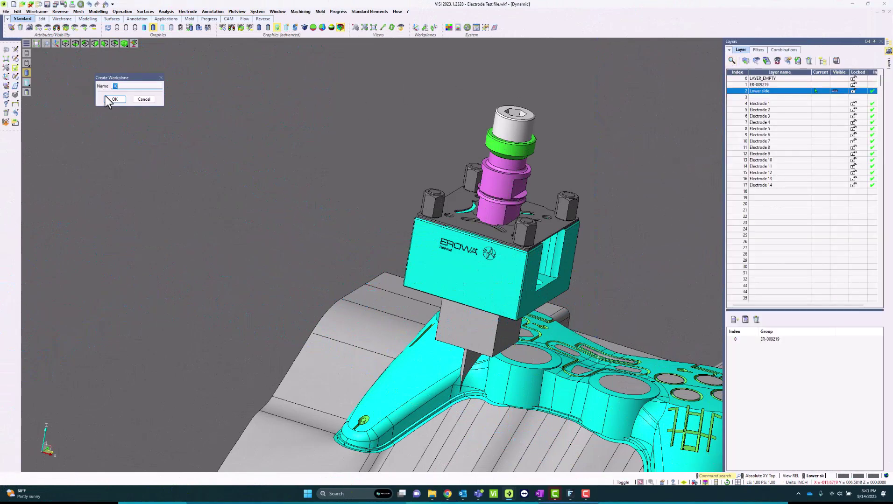
{"action": "left_click", "coordinate": [108, 98]}
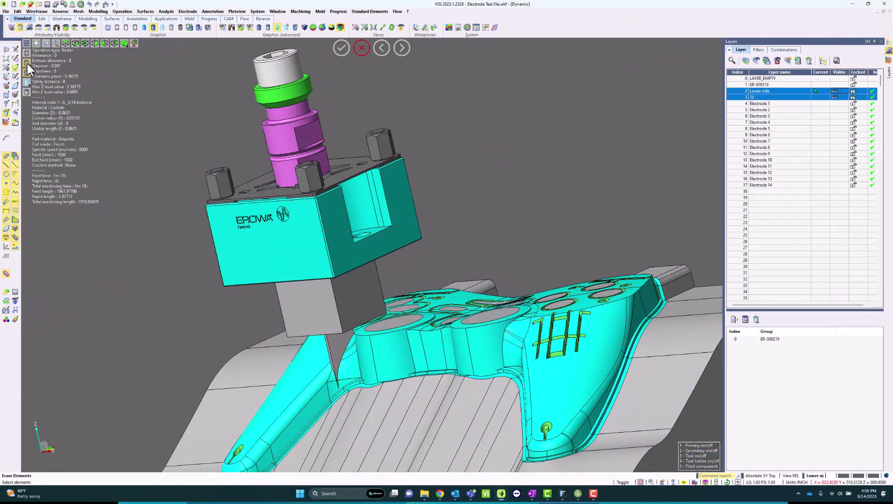
{"action": "left_click", "coordinate": [27, 52]}
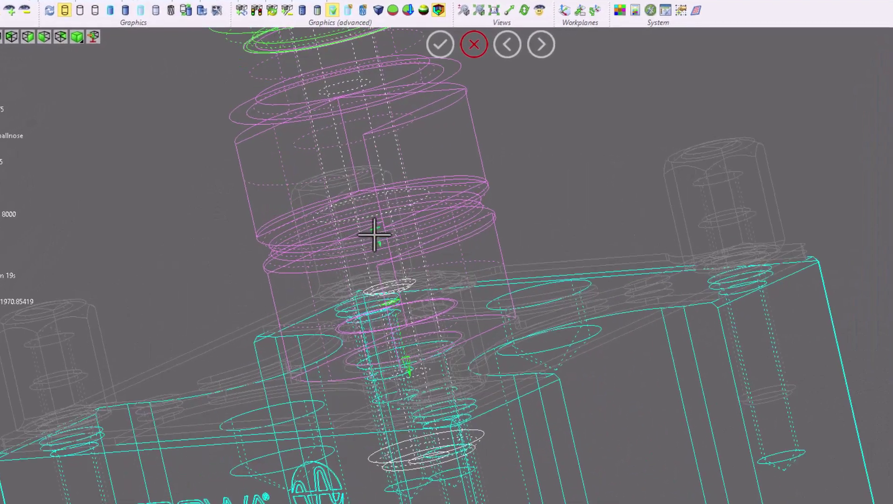
{"action": "left_click", "coordinate": [376, 235]}
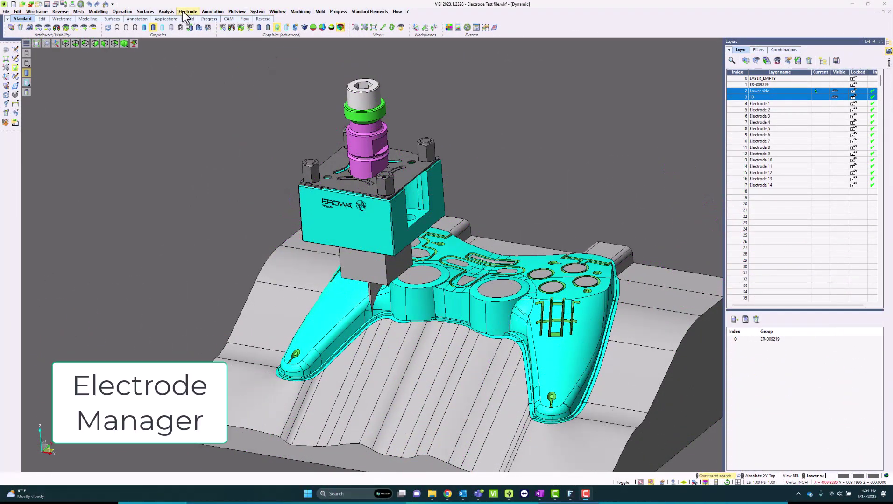
- Create a new EDM project named E2 in the Electrode Manager
{"action": "left_click", "coordinate": [185, 11]}
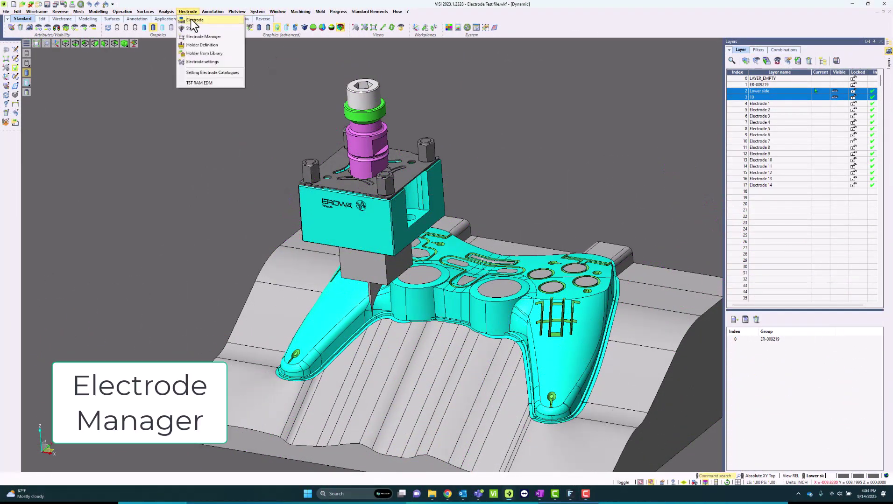
{"action": "left_click", "coordinate": [196, 37]}
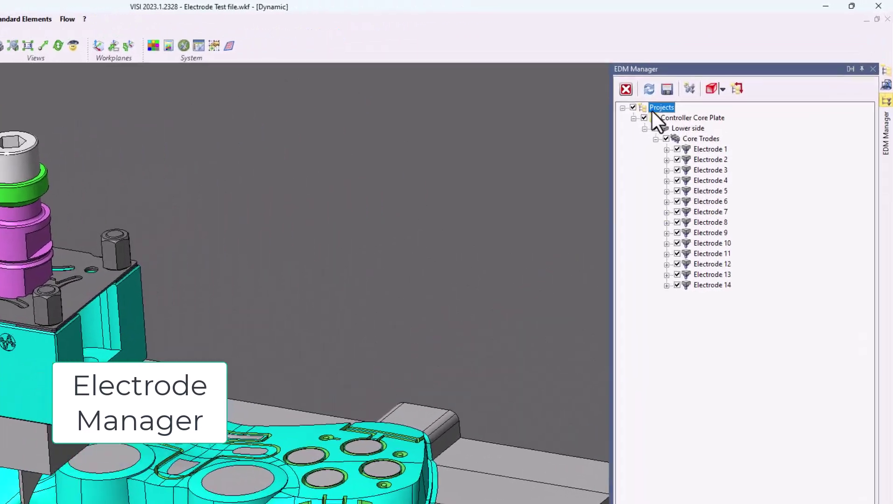
{"action": "right_click", "coordinate": [639, 118]}
{"action": "left_click", "coordinate": [682, 128]}
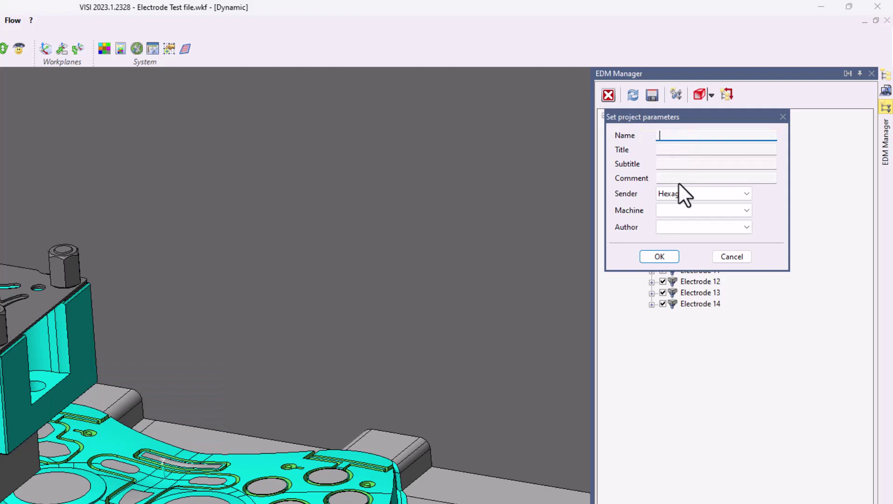
{"action": "type", "text": "E2"}
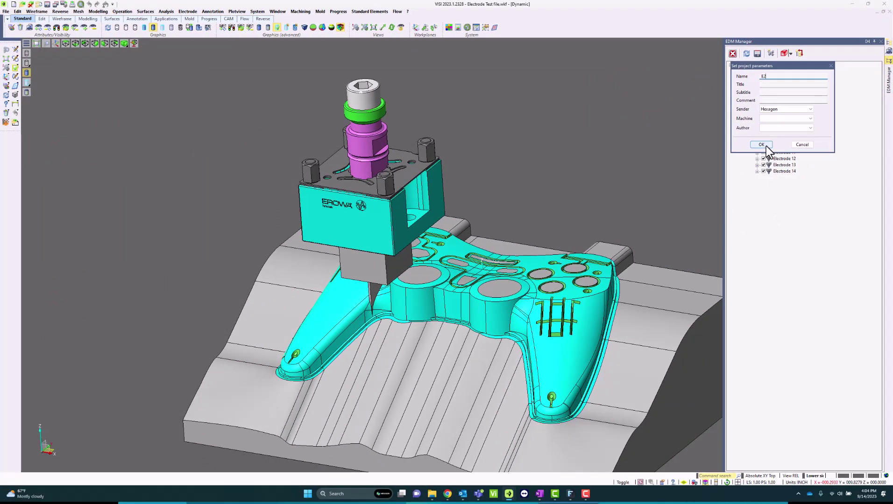
{"action": "left_click", "coordinate": [766, 146]}
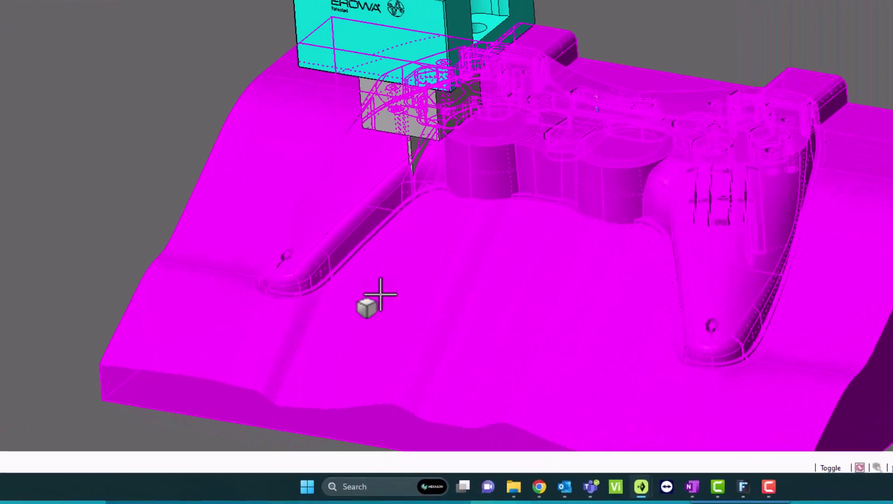
- Add the controller core as the Lower side workpiece and electrode 10 to the Trodes group
{"action": "left_click", "coordinate": [380, 294]}
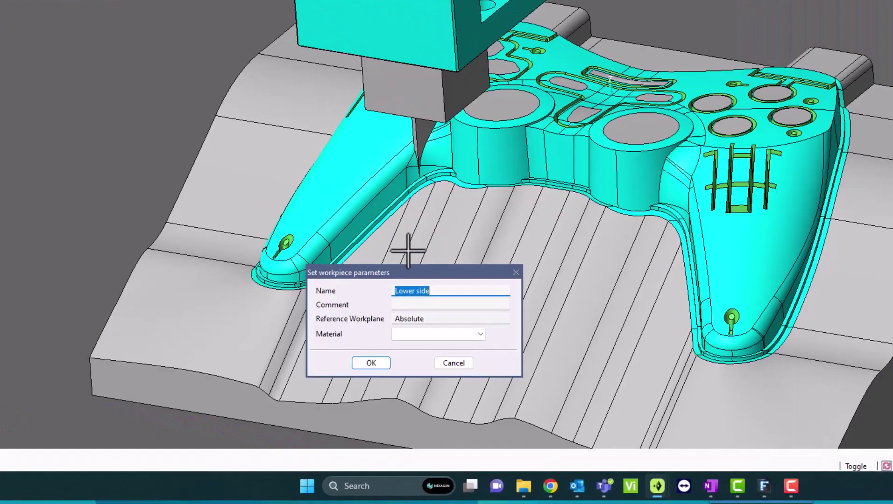
{"action": "left_click", "coordinate": [371, 363]}
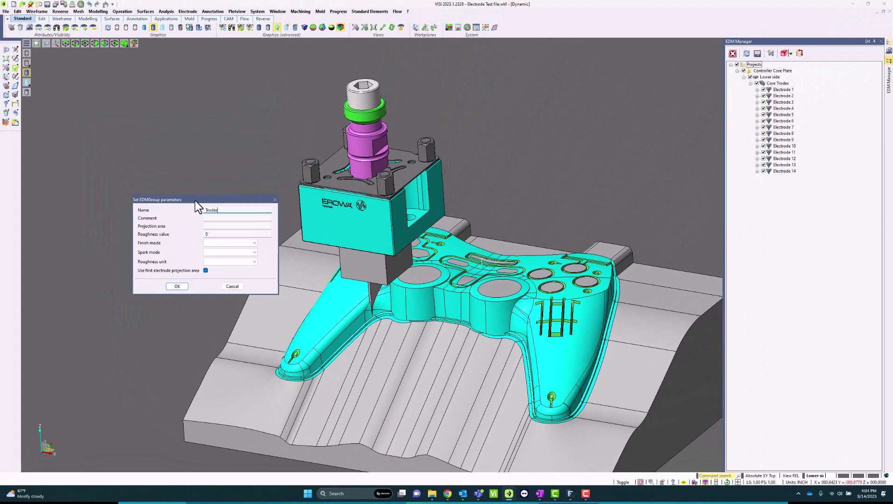
{"action": "left_click", "coordinate": [181, 287]}
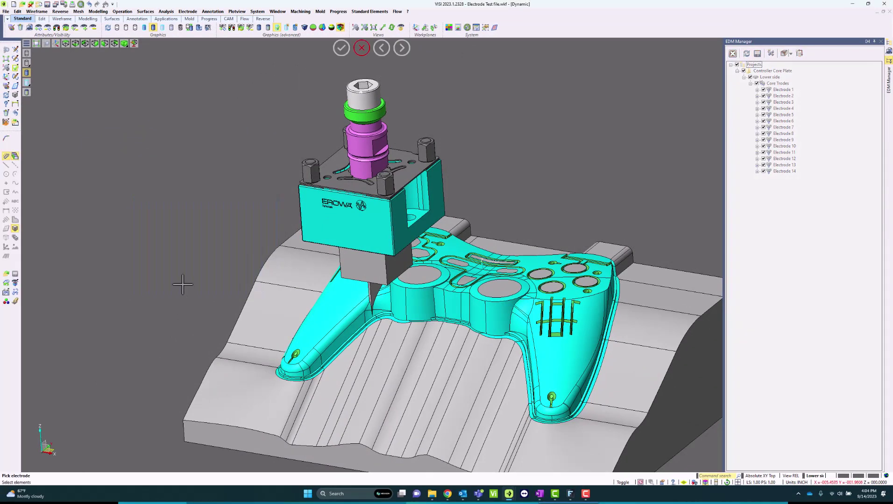
{"action": "left_click", "coordinate": [355, 252]}
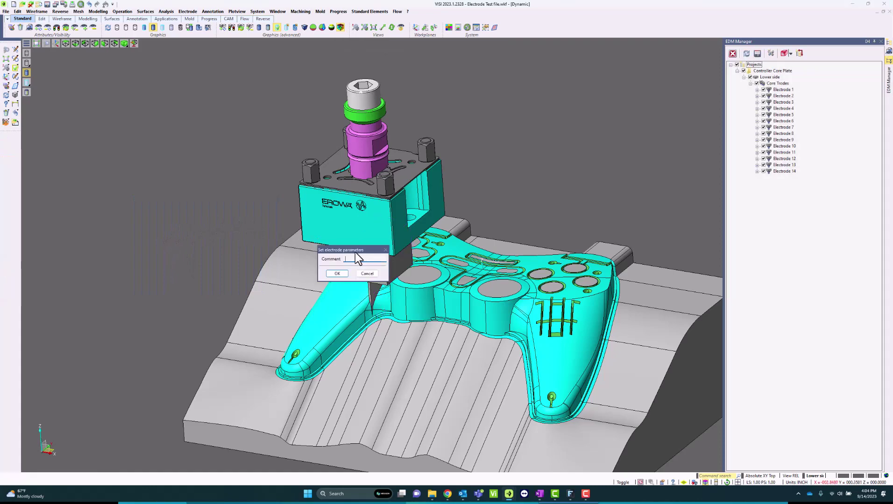
{"action": "left_click", "coordinate": [334, 274]}
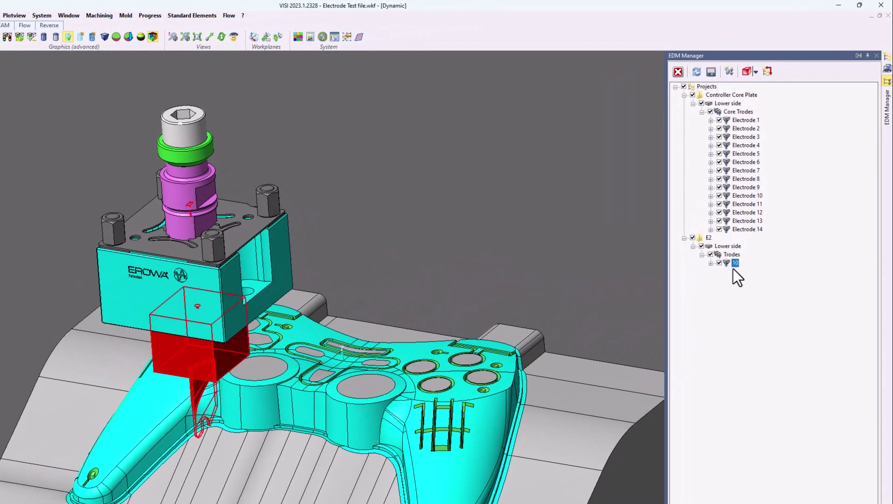
- Display electrode 10's process coordinates, then export its HTML Electrode Report into the Desktop folder
{"action": "right_click", "coordinate": [733, 264]}
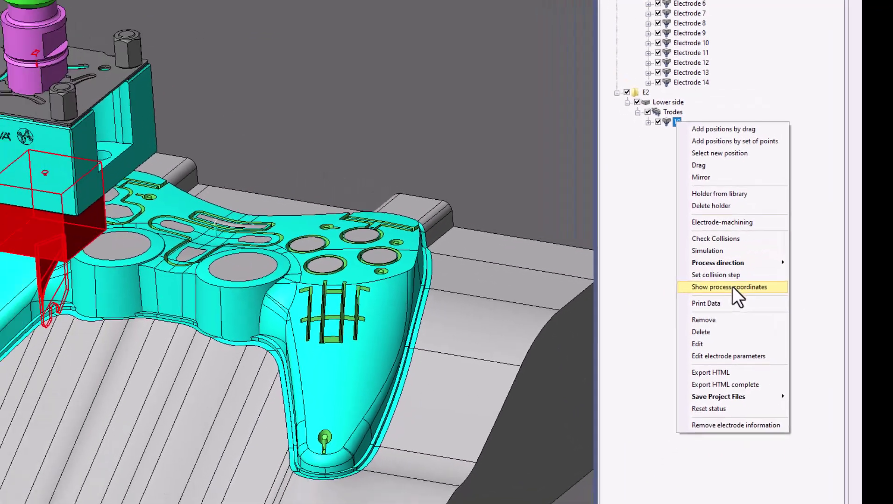
{"action": "left_click", "coordinate": [700, 280]}
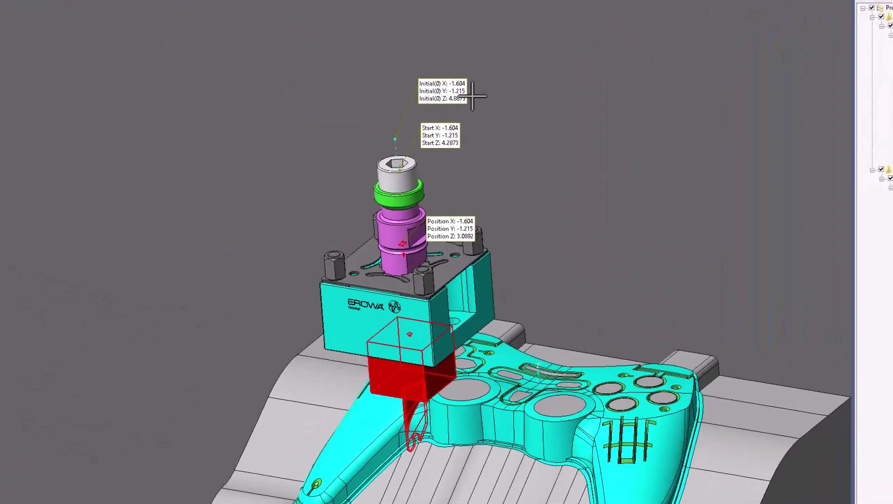
{"action": "right_click", "coordinate": [845, 196]}
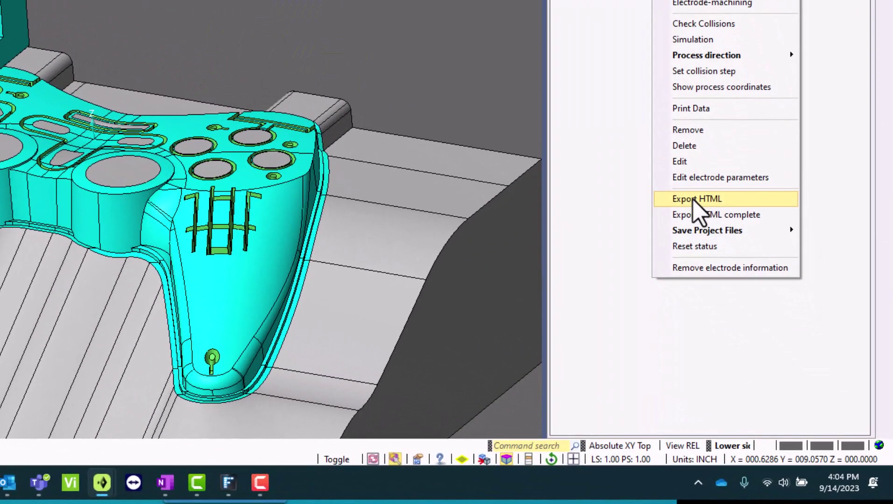
{"action": "left_click", "coordinate": [693, 199]}
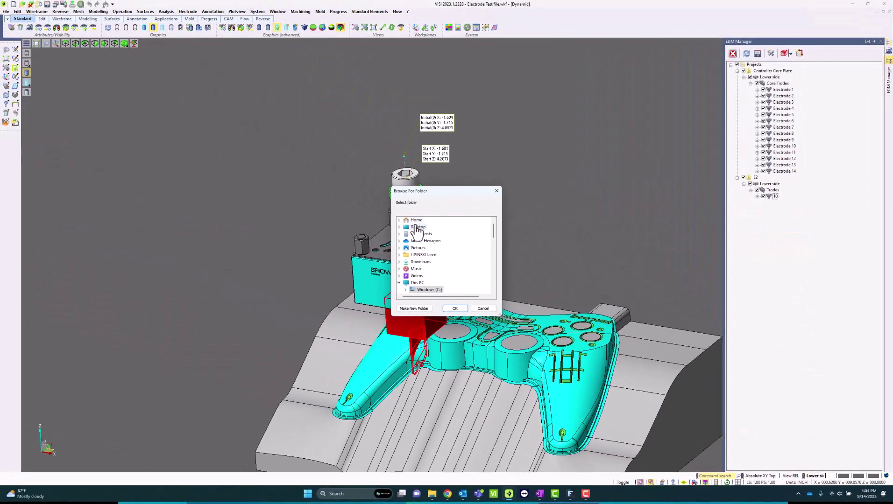
{"action": "double_click", "coordinate": [417, 228]}
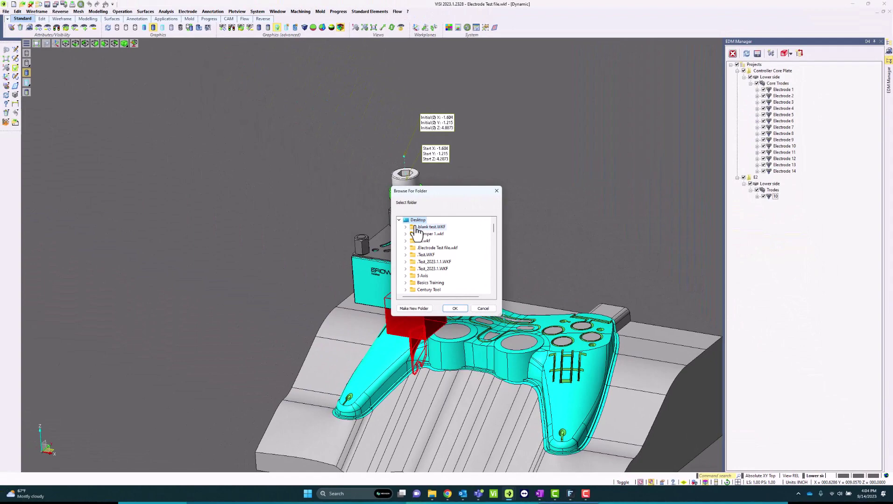
{"action": "left_click", "coordinate": [455, 309]}
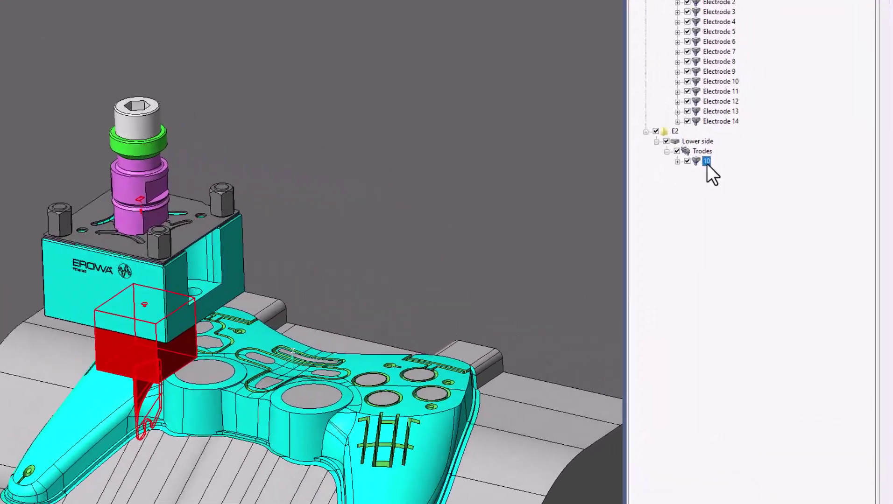
- Begin electrode machining setup for electrode 10 using the electrode tool library
{"action": "right_click", "coordinate": [771, 194]}
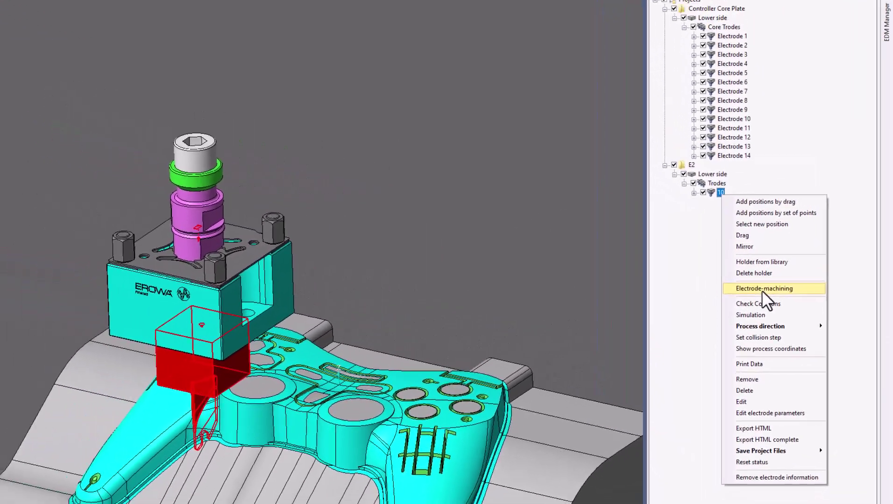
{"action": "left_click", "coordinate": [738, 266]}
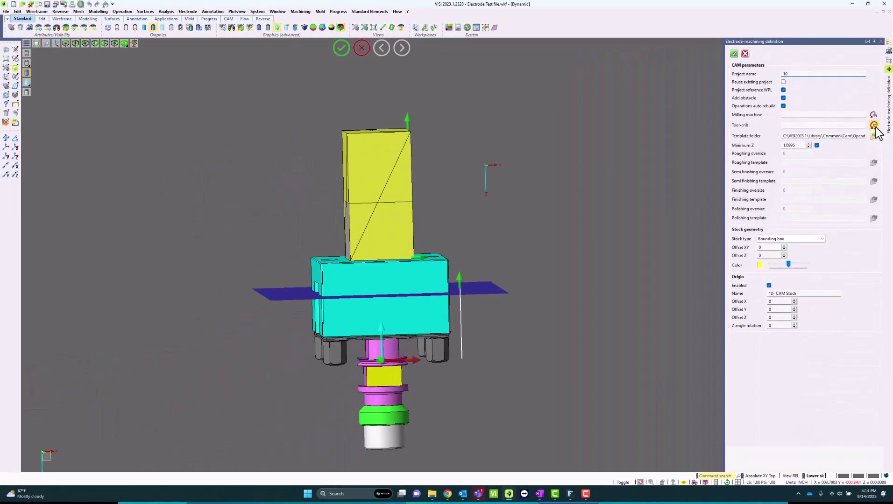
{"action": "left_click", "coordinate": [873, 125]}
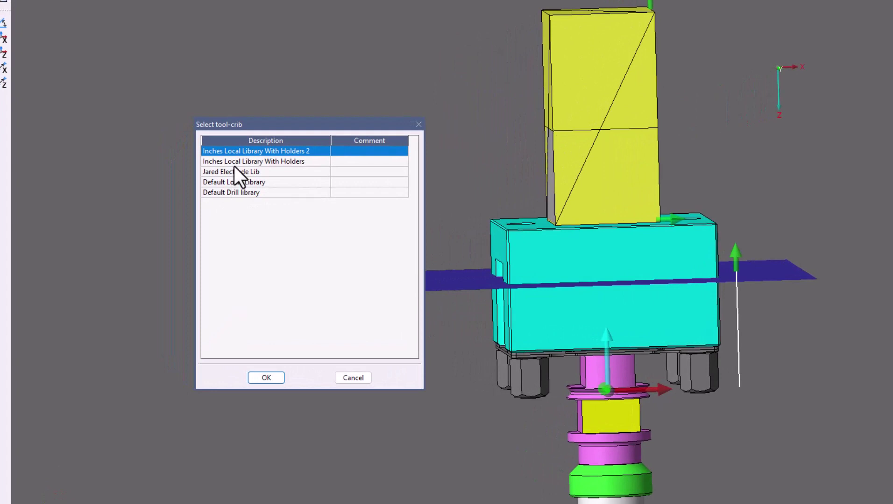
{"action": "double_click", "coordinate": [234, 170]}
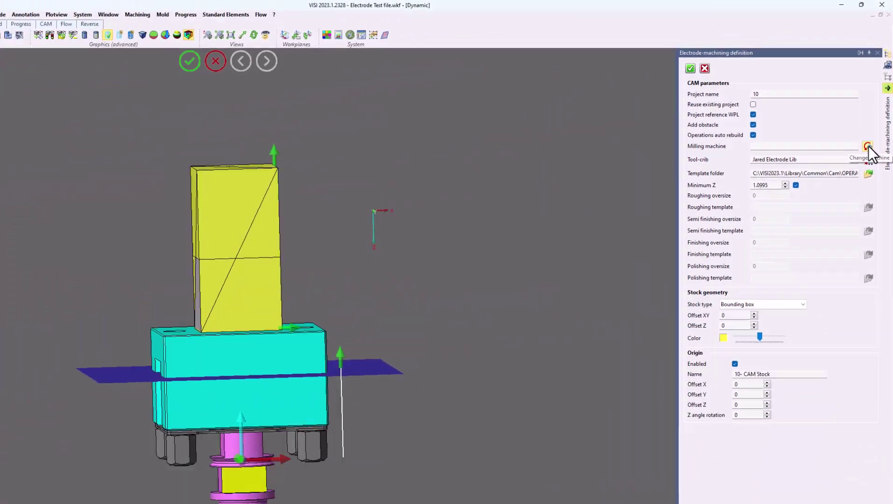
- Assign basic machine_i as the milling machine and raise the stock origin Offset Z to 0.25
{"action": "left_click", "coordinate": [867, 146]}
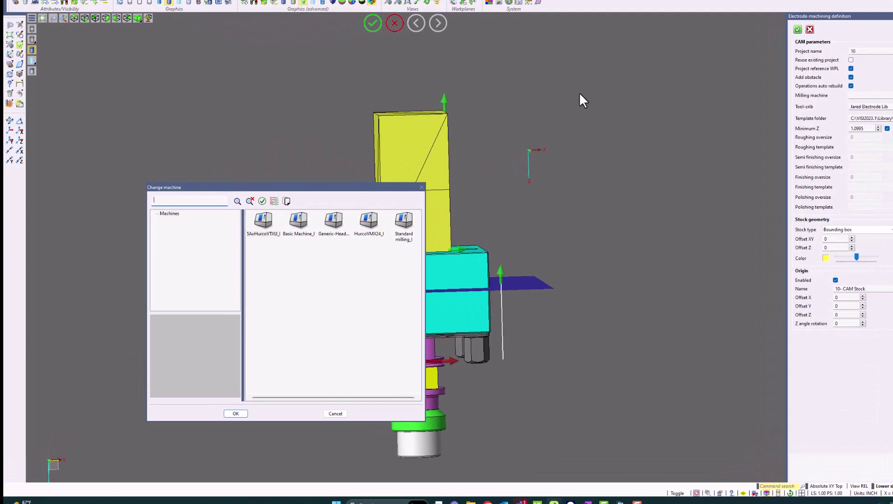
{"action": "left_click", "coordinate": [100, 303]}
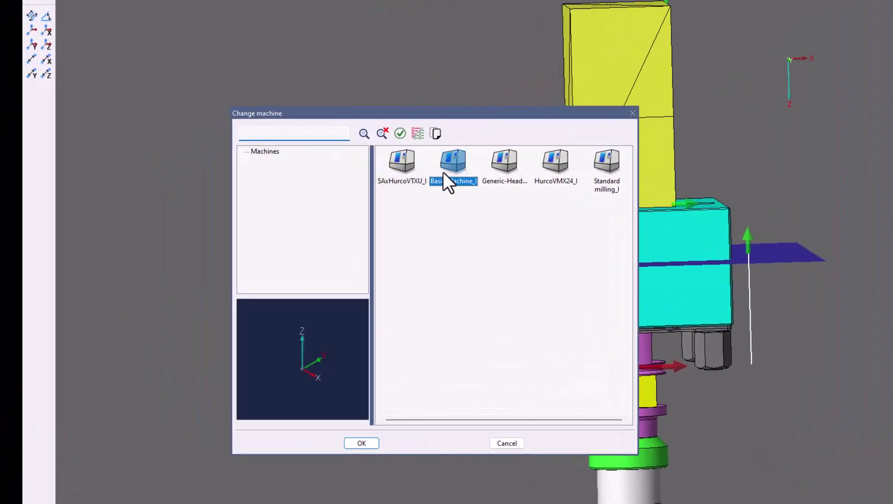
{"action": "double_click", "coordinate": [443, 172]}
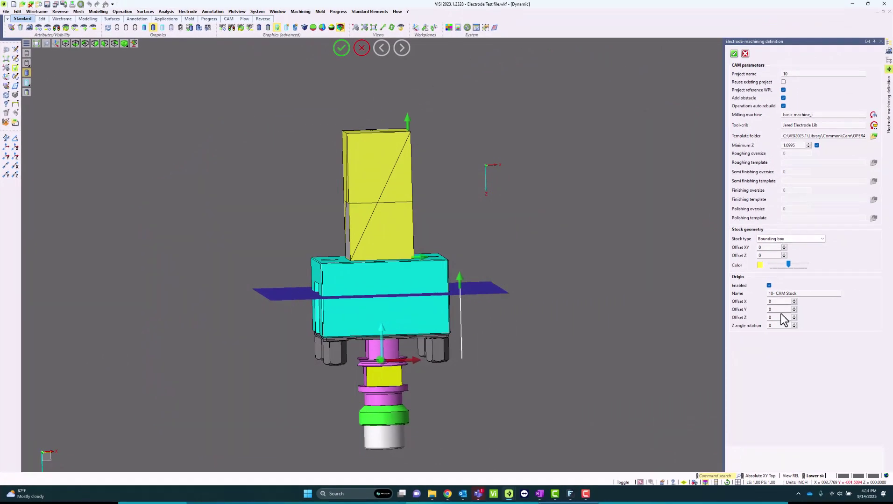
{"action": "type", "text": "0.0625"}
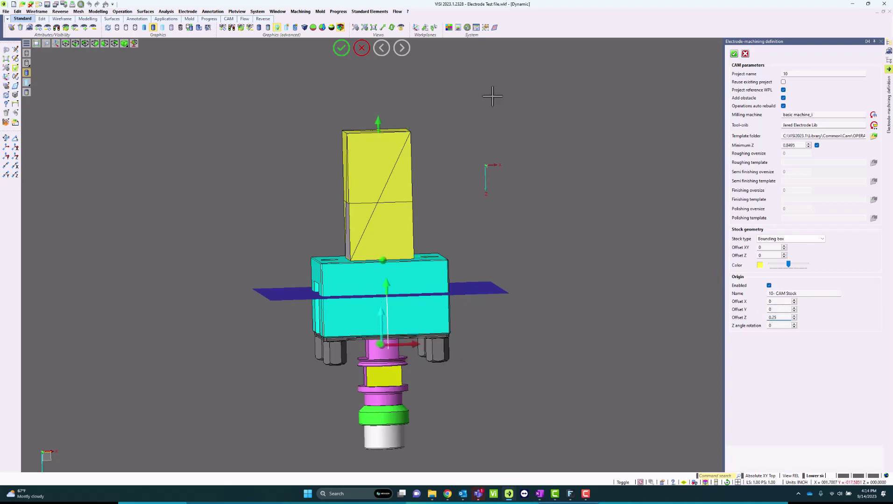
{"action": "left_click_drag", "start_coordinate": [378, 123], "coordinate": [377, 111]}
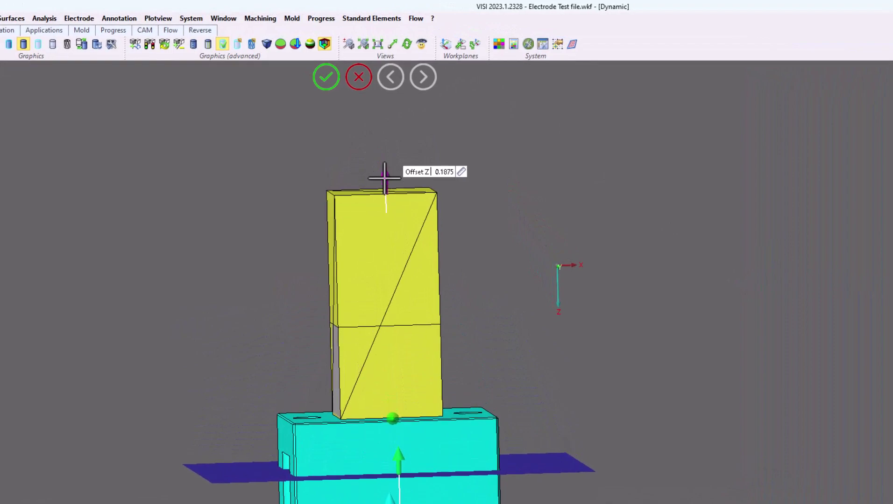
{"action": "left_click_drag", "start_coordinate": [385, 177], "coordinate": [385, 166]}
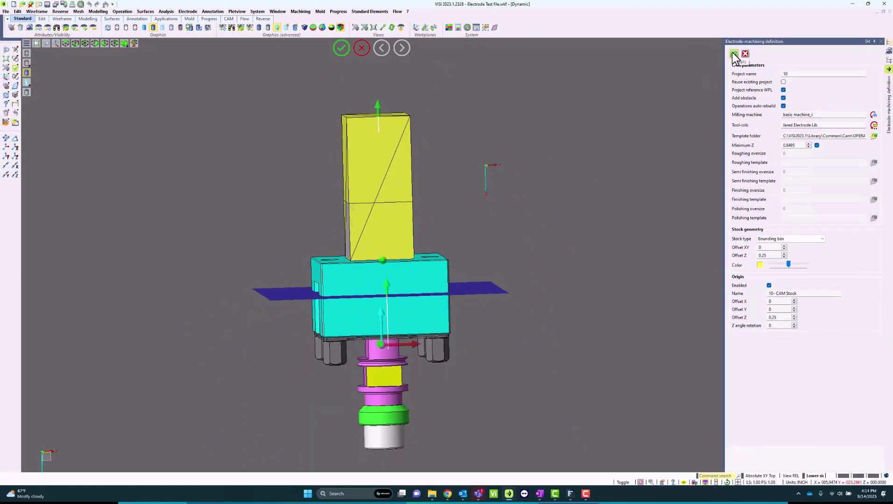
- Confirm the machining setup and load the 2x2x2 Electrode template's roughing and raster operations
{"action": "left_click", "coordinate": [732, 54]}
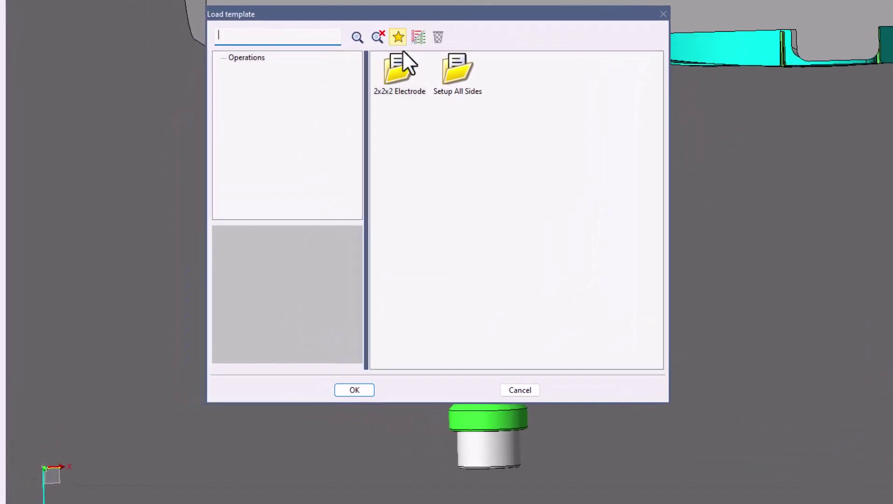
{"action": "left_click", "coordinate": [391, 76]}
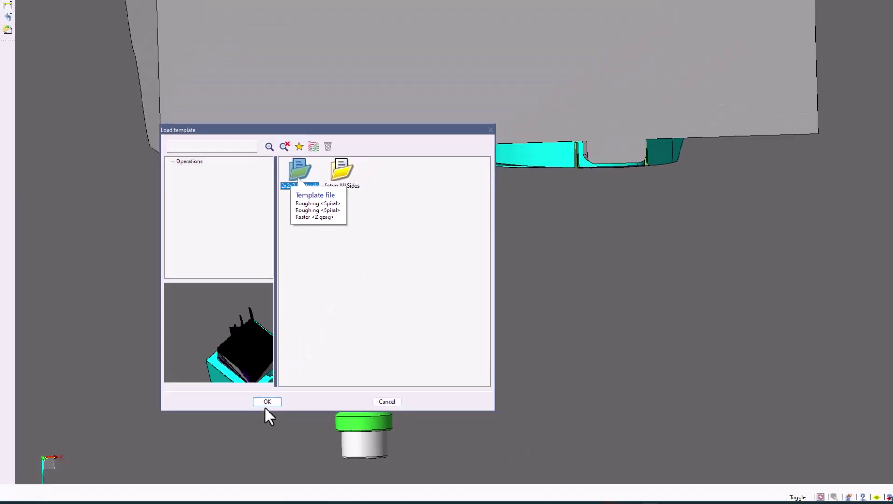
{"action": "left_click", "coordinate": [354, 391]}
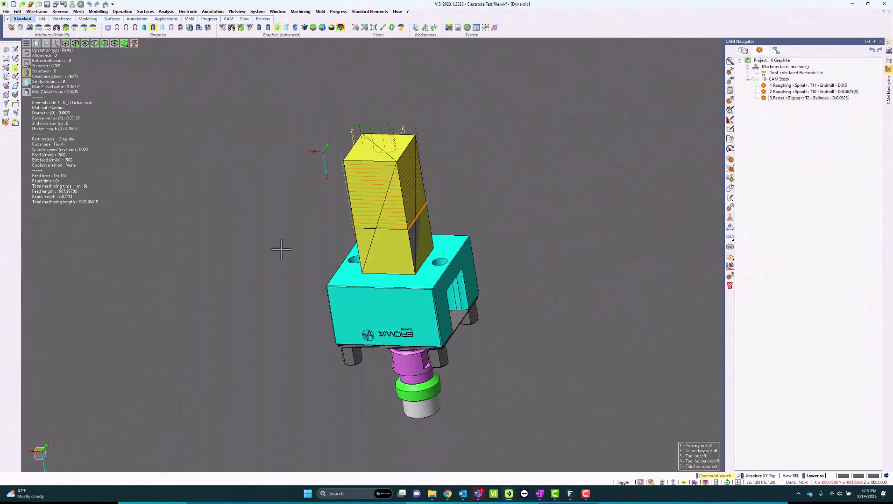
{"action": "left_click", "coordinate": [301, 12]}
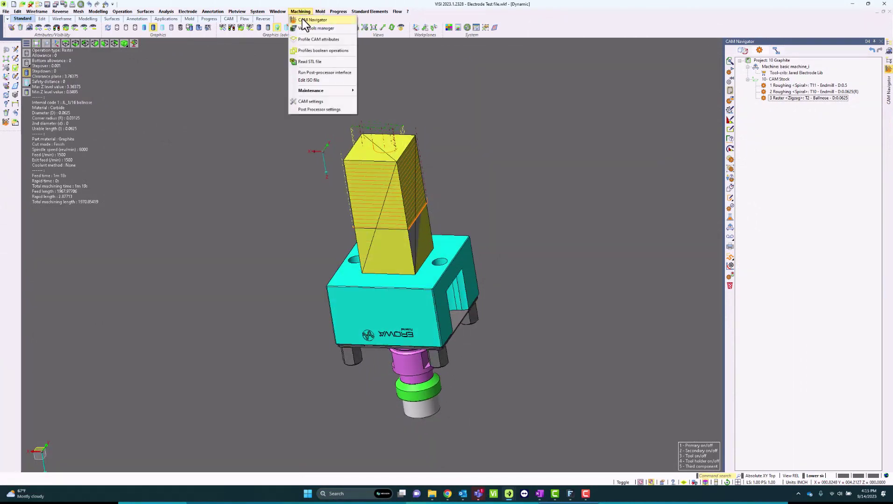
{"action": "left_click", "coordinate": [303, 20]}
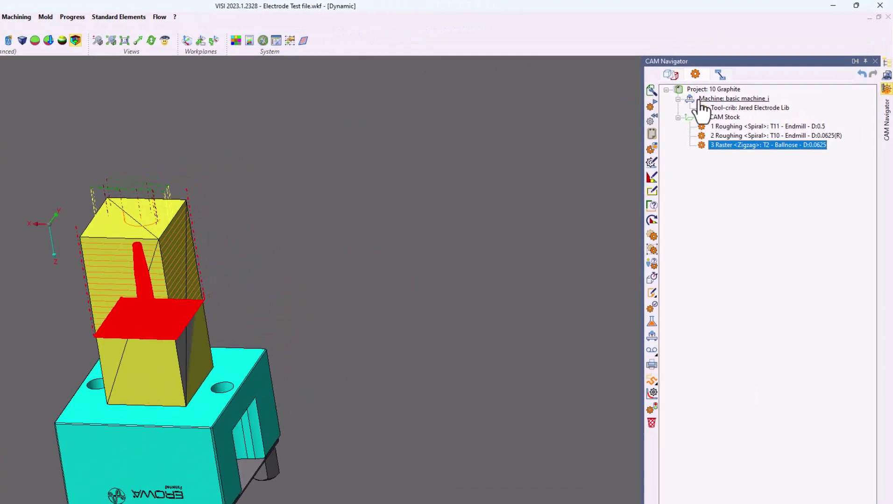
{"action": "left_click", "coordinate": [671, 75]}
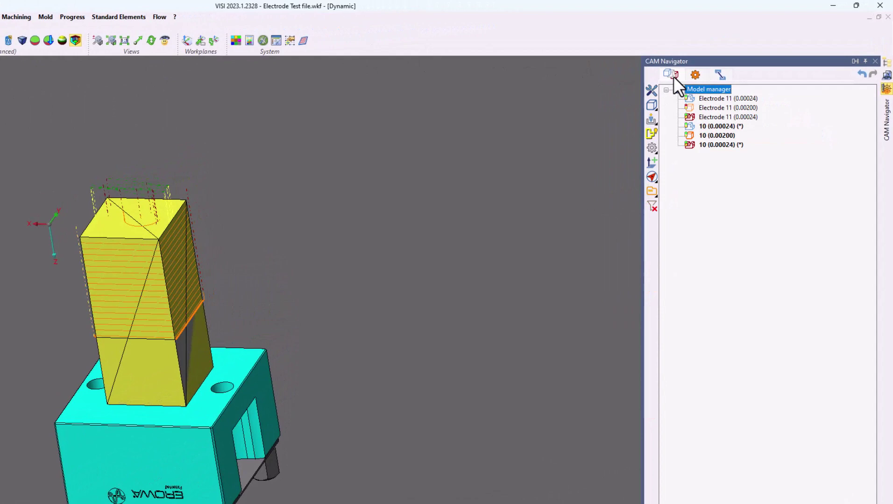
{"action": "left_click", "coordinate": [689, 137]}
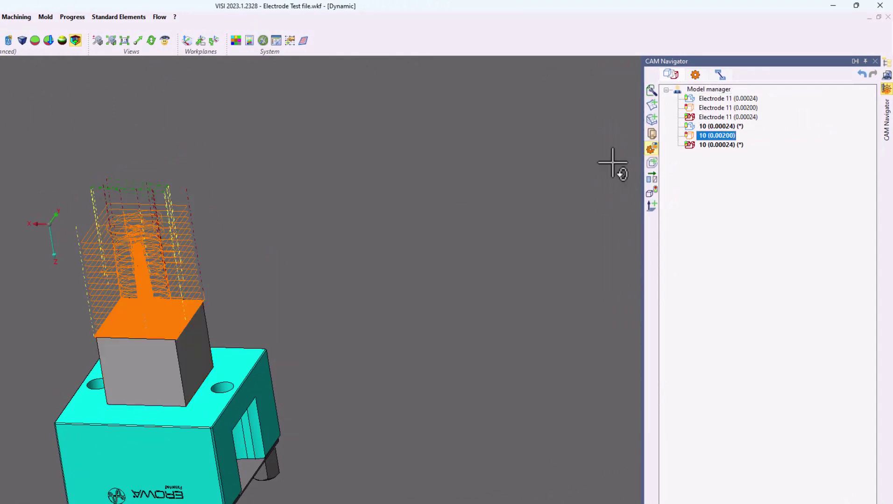
{"action": "scroll", "coordinate": [161, 291], "scroll_direction": "up", "scroll_amount": 5}
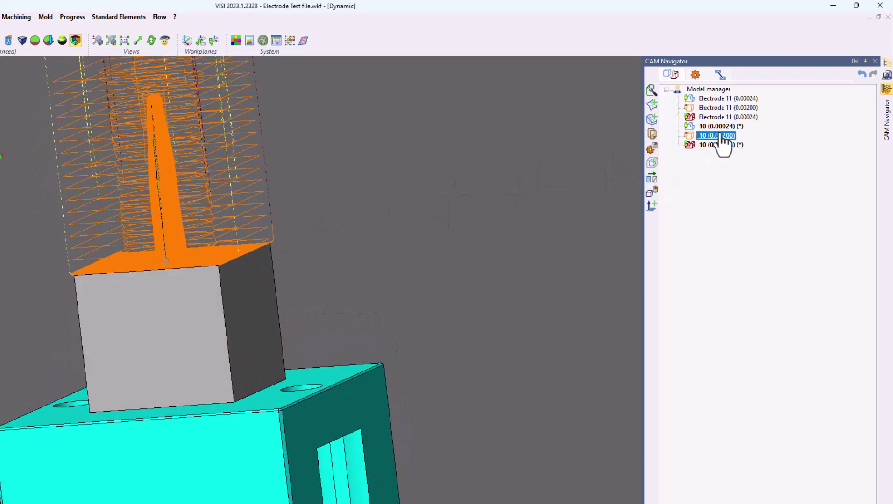
{"action": "left_click", "coordinate": [695, 75]}
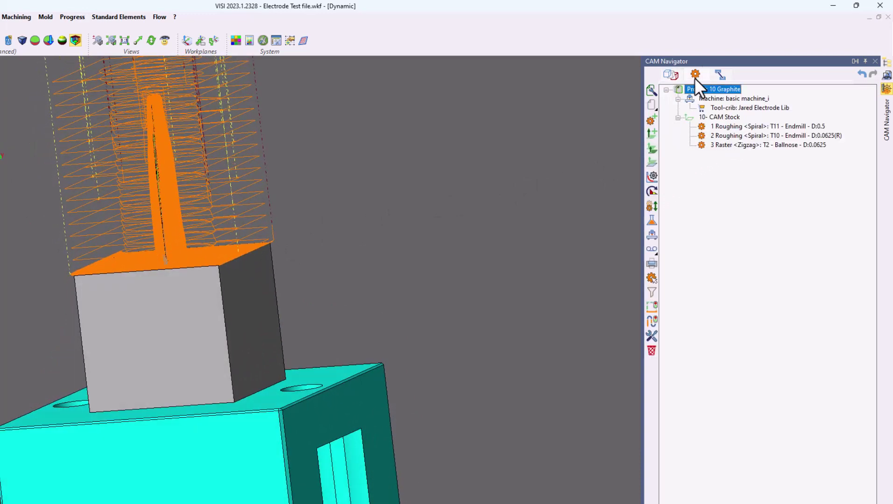
{"action": "left_click", "coordinate": [737, 127]}
{"action": "left_click", "coordinate": [736, 136]}
{"action": "left_click", "coordinate": [731, 145]}
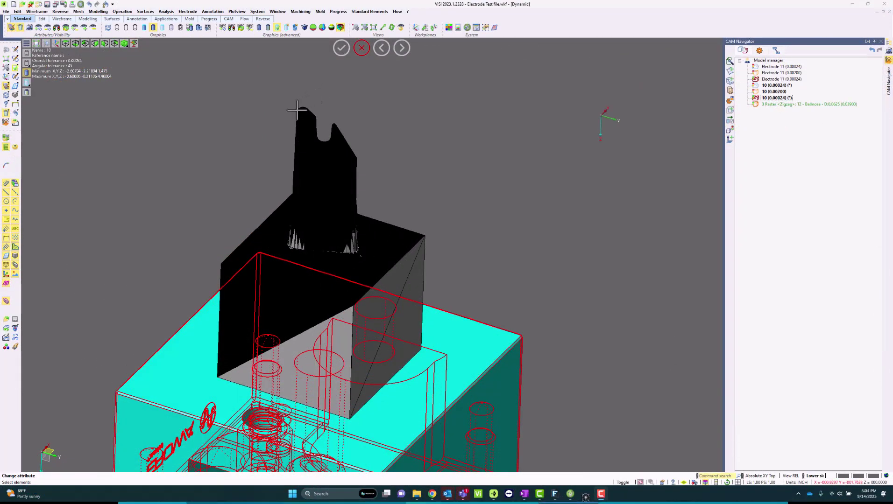
{"action": "scroll", "coordinate": [298, 113], "scroll_direction": "up", "scroll_amount": 5}
{"action": "scroll", "coordinate": [330, 181], "scroll_direction": "up", "scroll_amount": 6}
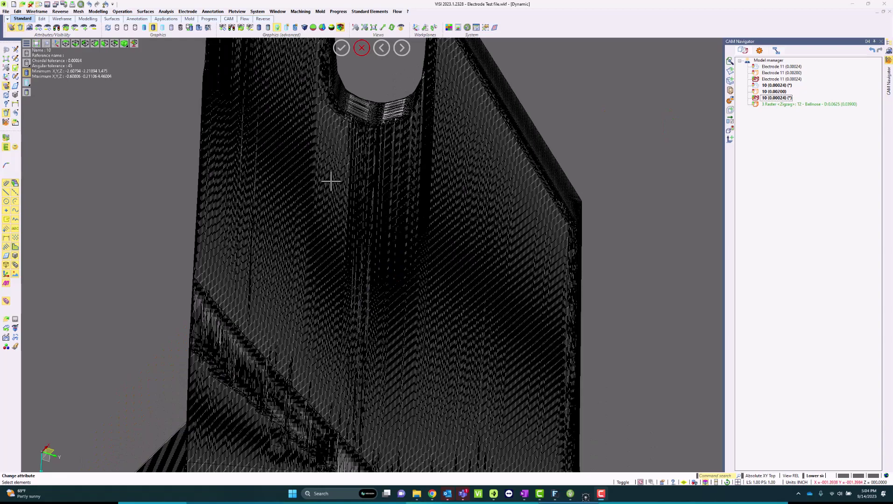
{"action": "scroll", "coordinate": [326, 183], "scroll_direction": "down", "scroll_amount": 8}
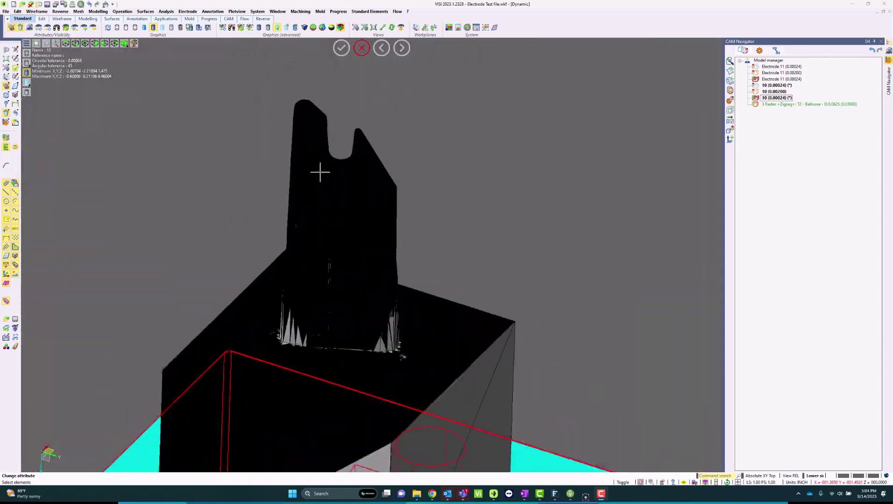
{"action": "left_click", "coordinate": [143, 27]}
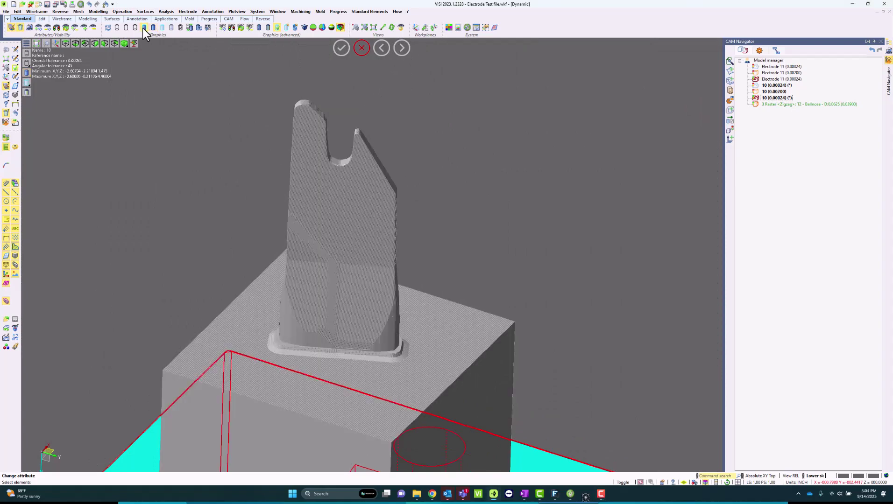
{"action": "scroll", "coordinate": [342, 187], "scroll_direction": "up", "scroll_amount": 10}
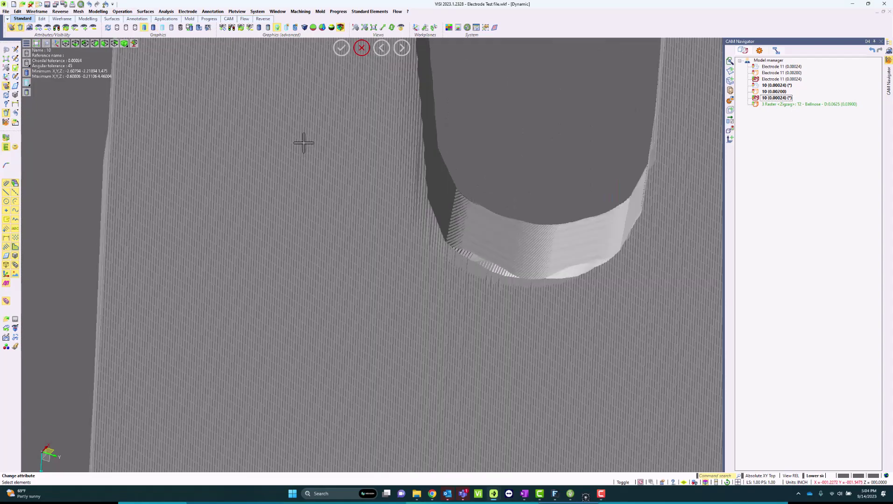
{"action": "scroll", "coordinate": [317, 166], "scroll_direction": "down", "scroll_amount": 10}
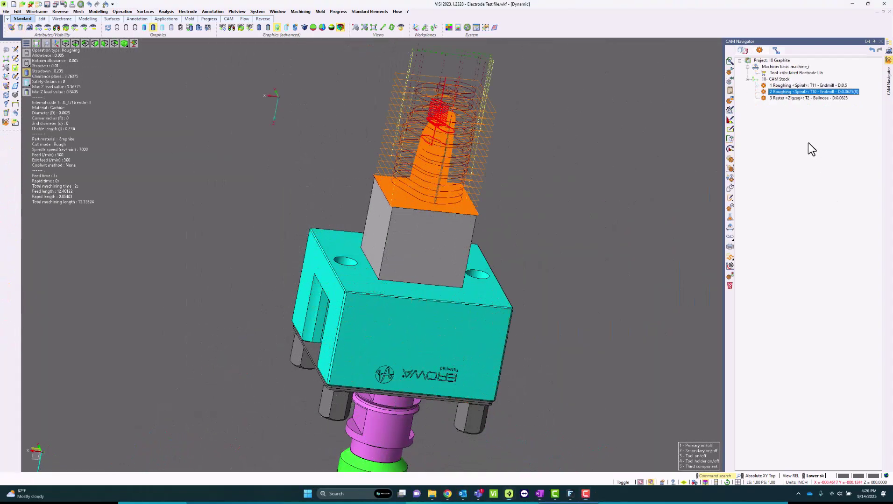
- Select all three CAM operations and send them to the post-processor
{"action": "left_click", "coordinate": [791, 97]}
{"action": "left_click", "coordinate": [784, 86], "text": "shift"}
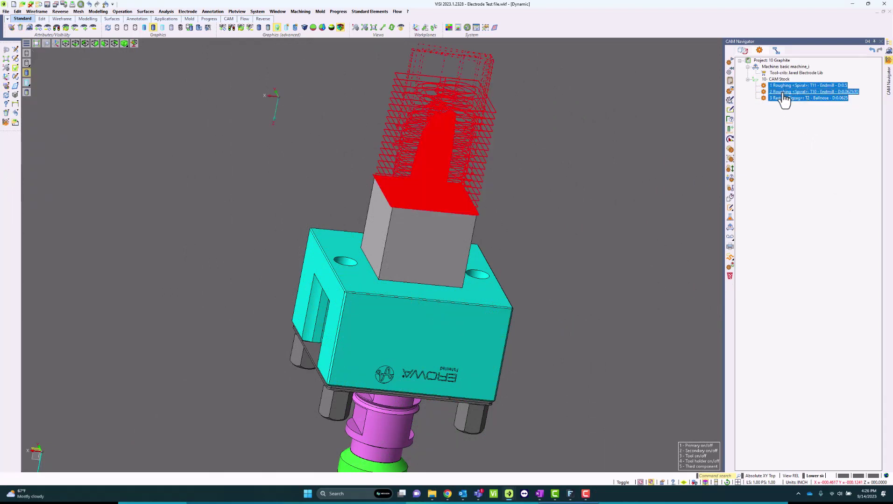
{"action": "right_click", "coordinate": [784, 93]}
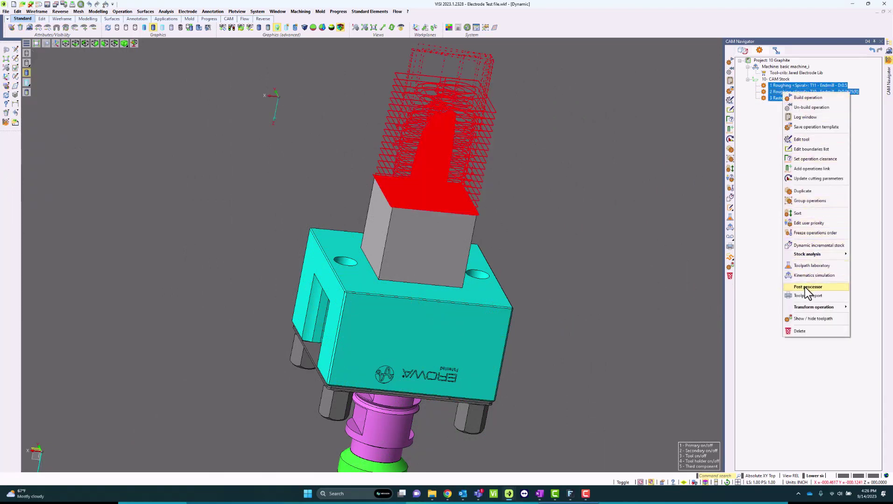
{"action": "mouse_move", "coordinate": [804, 287]}
{"action": "left_click", "coordinate": [772, 287]}
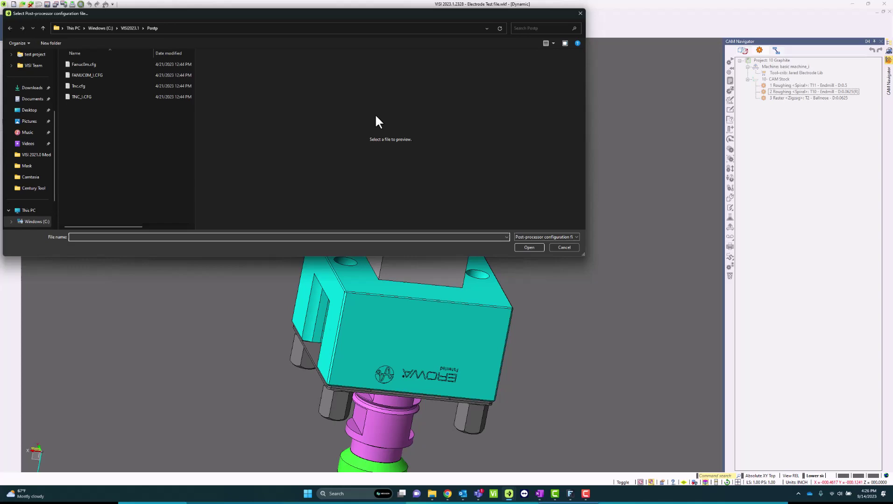
- Post with FANUC0M_I to Electrode Test file.NC and view the G-code in VISI Edit
{"action": "double_click", "coordinate": [86, 76]}
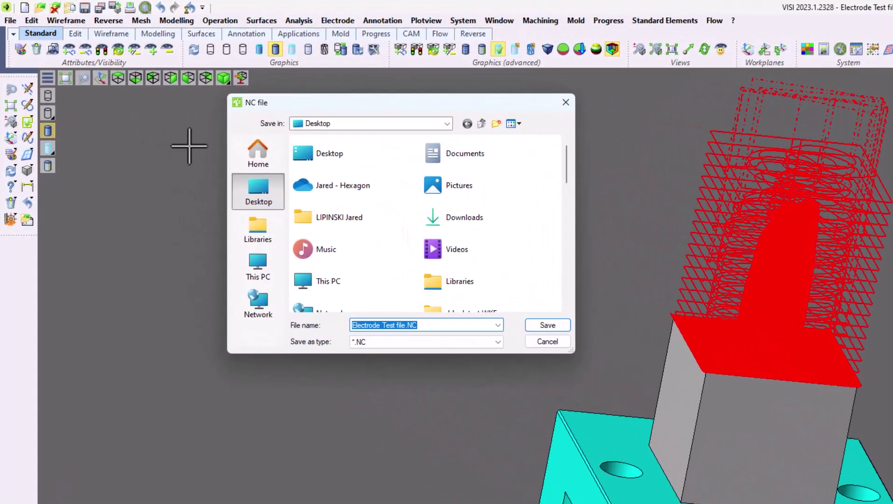
{"action": "left_click", "coordinate": [540, 324]}
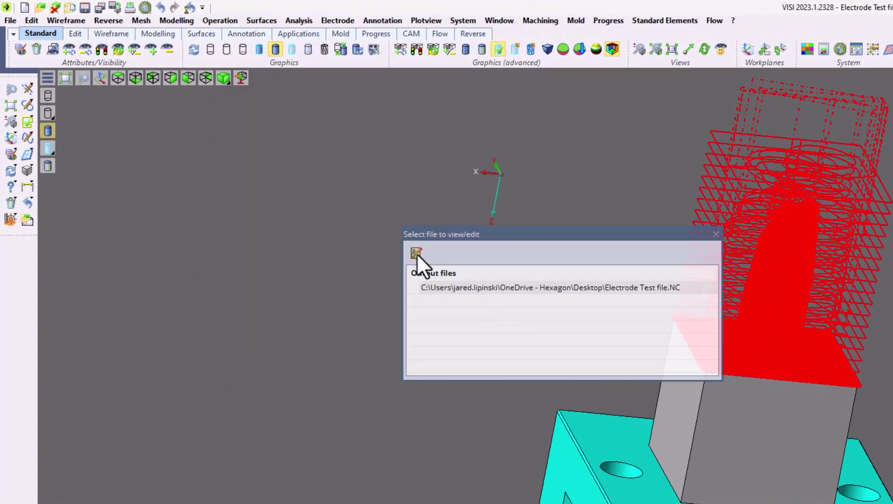
{"action": "left_click", "coordinate": [416, 253]}
{"action": "scroll", "coordinate": [293, 238], "scroll_direction": "down", "scroll_amount": 20}
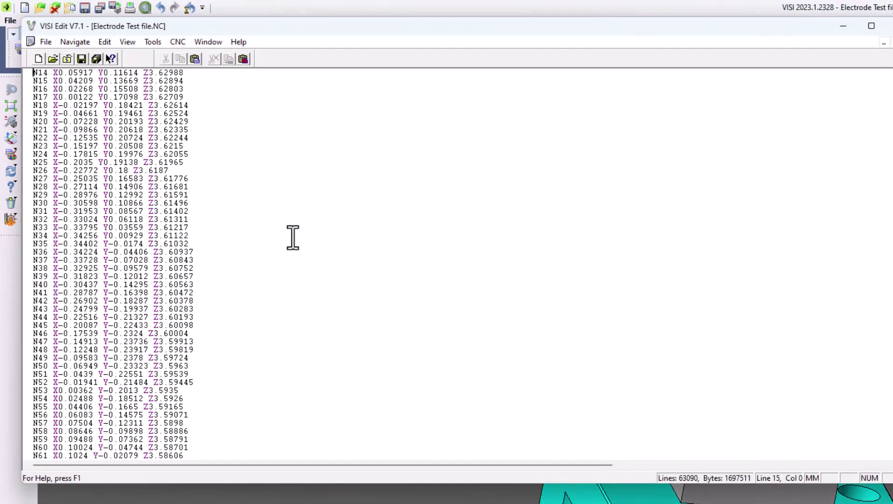
{"action": "scroll", "coordinate": [293, 239], "scroll_direction": "down", "scroll_amount": 16}
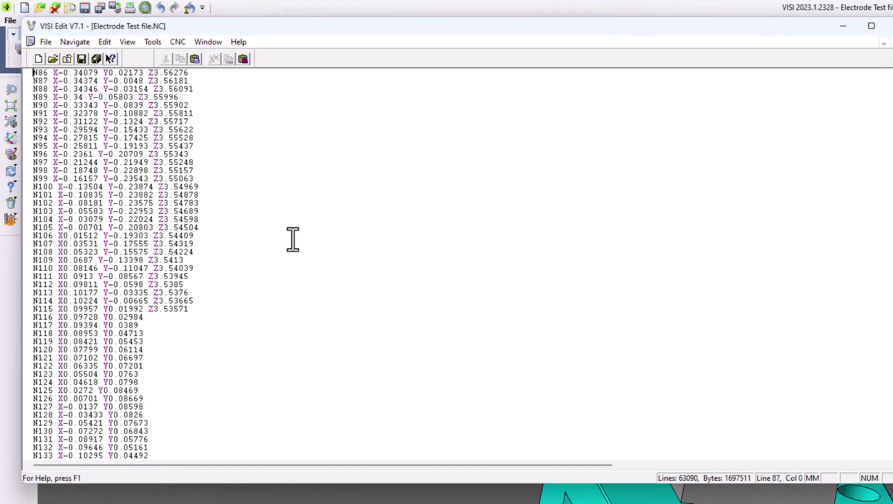